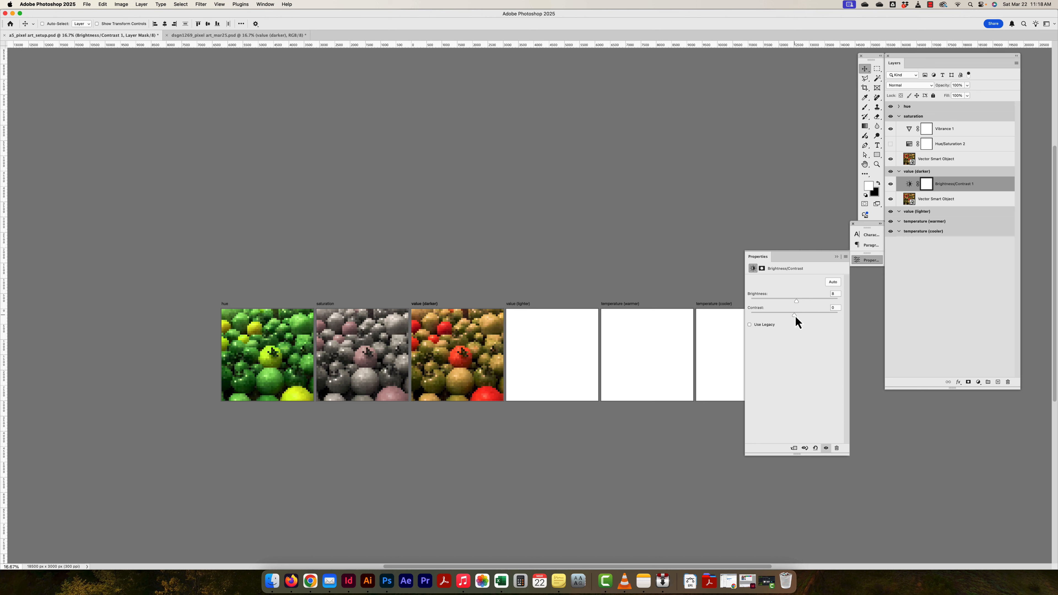
Lower the value (darker) artboard's brightness to about -101 and contrast to about -38, then collapse the value (darker) and saturation artboard groups
drag(794, 316, 758, 303)
click(899, 174)
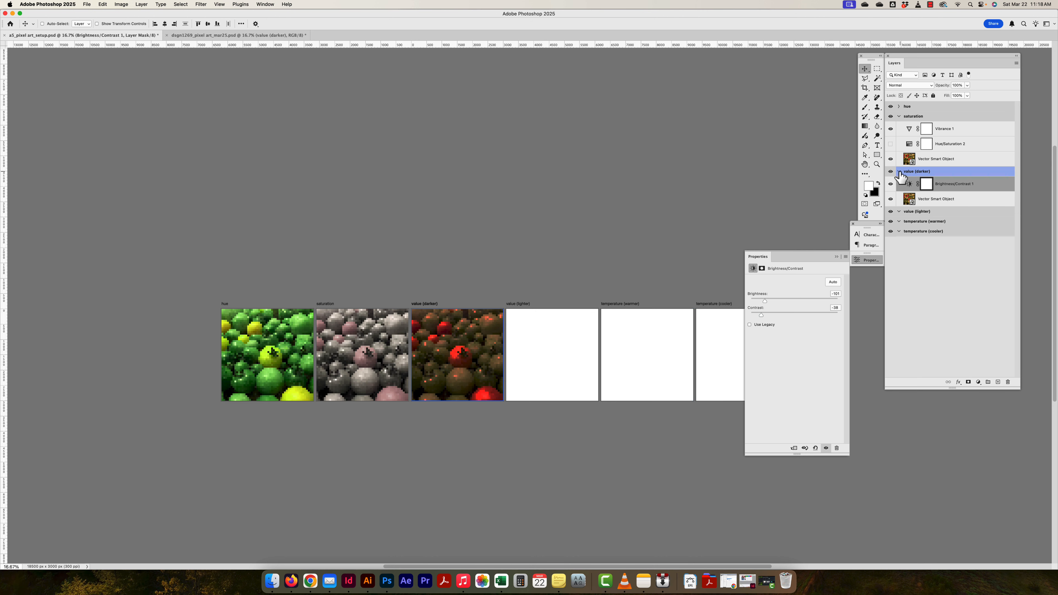
click(899, 171)
click(899, 117)
Paste the copied pixel artwork into the value (lighter) artboard as a Smart Object
click(927, 136)
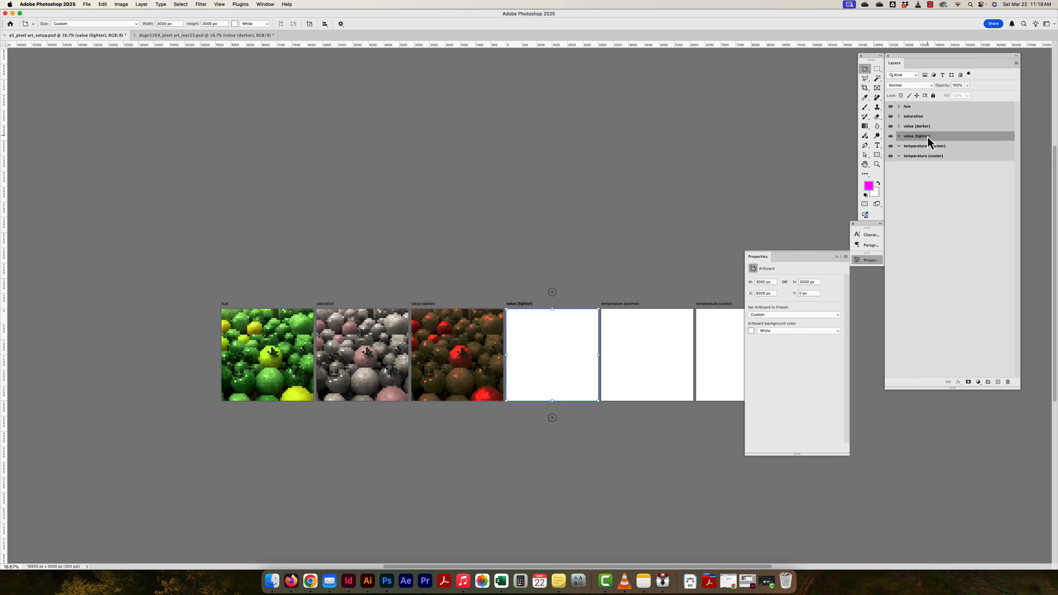
click(898, 136)
key(super+v)
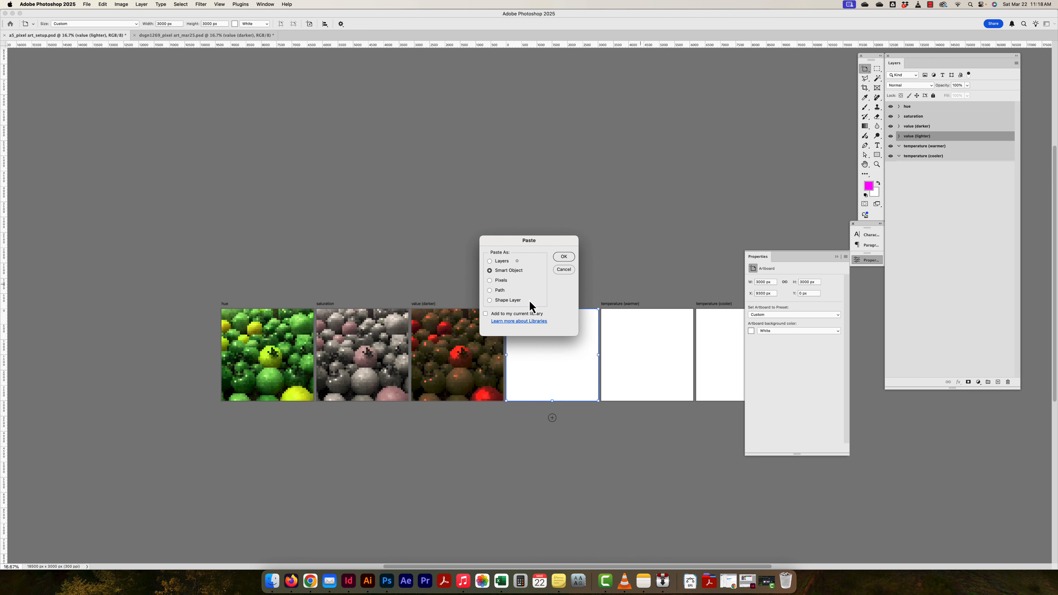
click(564, 257)
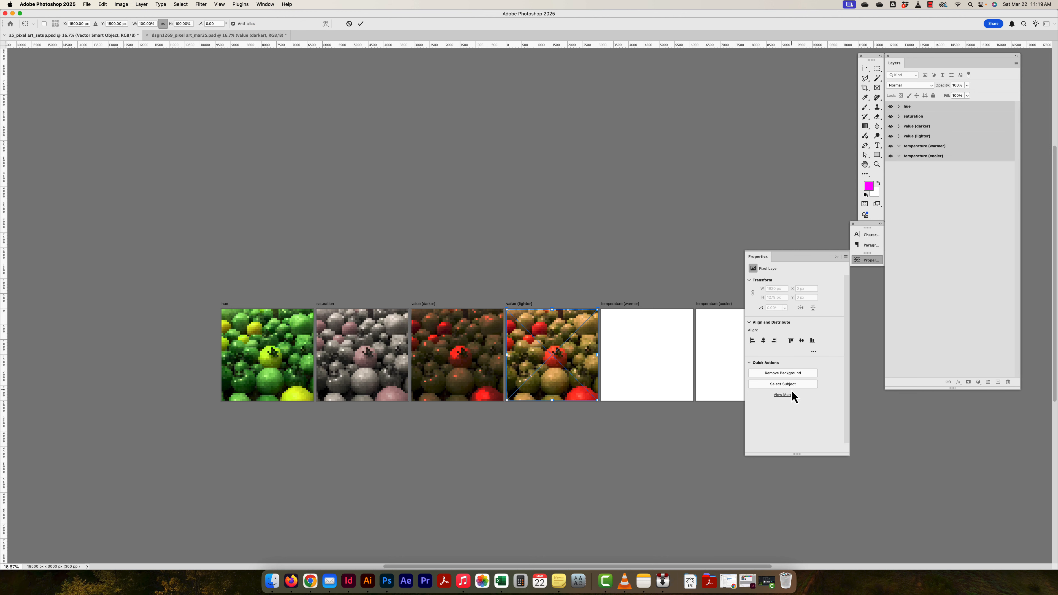
key(Return)
Add a Curves adjustment over the value (lighter) artwork and bend the RGB curve upward at two points to lighten it
click(978, 381)
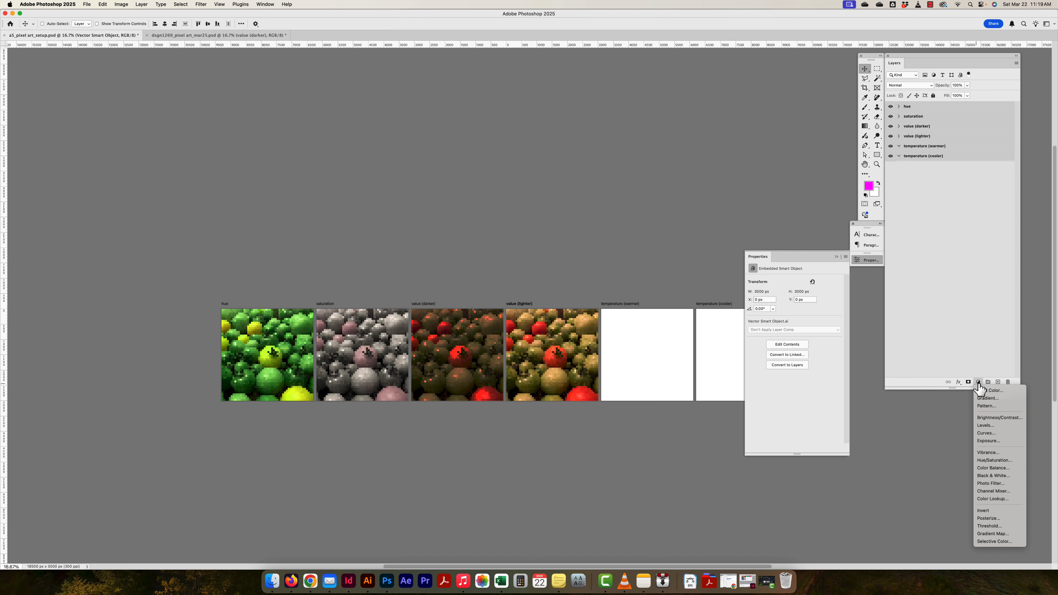
click(985, 433)
mouse_move(817, 321)
mouse_down()
mouse_move(819, 333)
mouse_move(819, 318)
mouse_move(802, 313)
mouse_up()
mouse_move(778, 348)
mouse_down()
mouse_move(781, 361)
mouse_move(774, 348)
mouse_up()
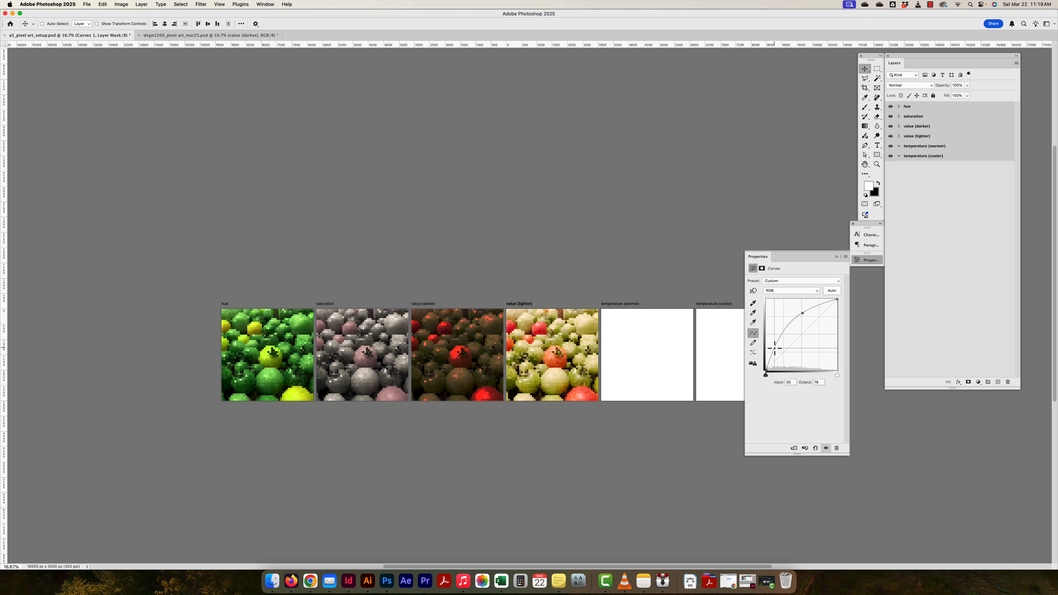
mouse_move(802, 313)
mouse_down()
mouse_move(770, 302)
mouse_move(801, 312)
mouse_up()
Paste the copied pixel artwork into the temperature (warmer) artboard as a Smart Object
click(916, 146)
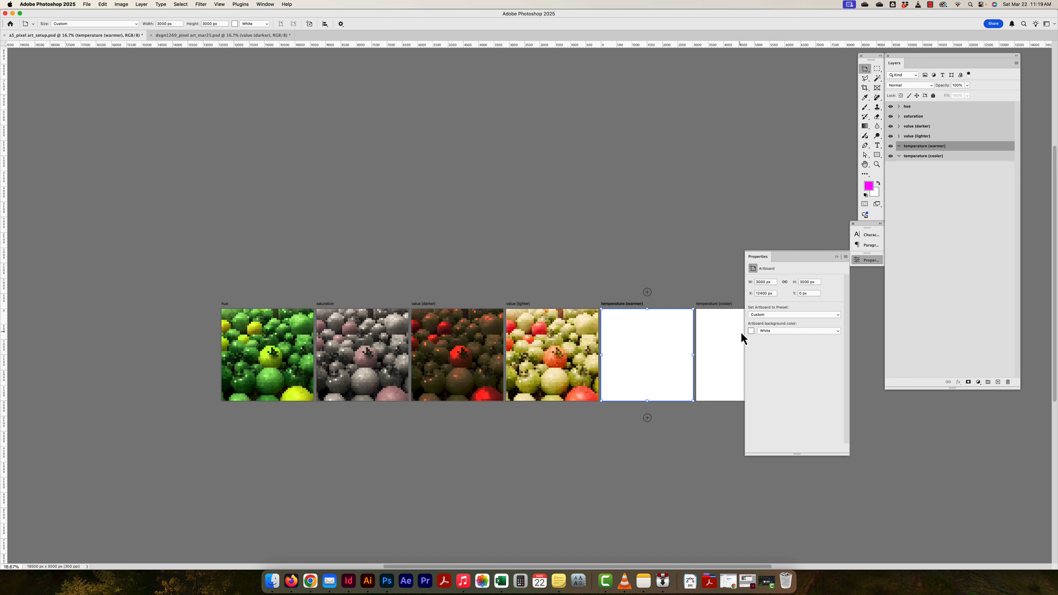
click(759, 256)
key(super+v)
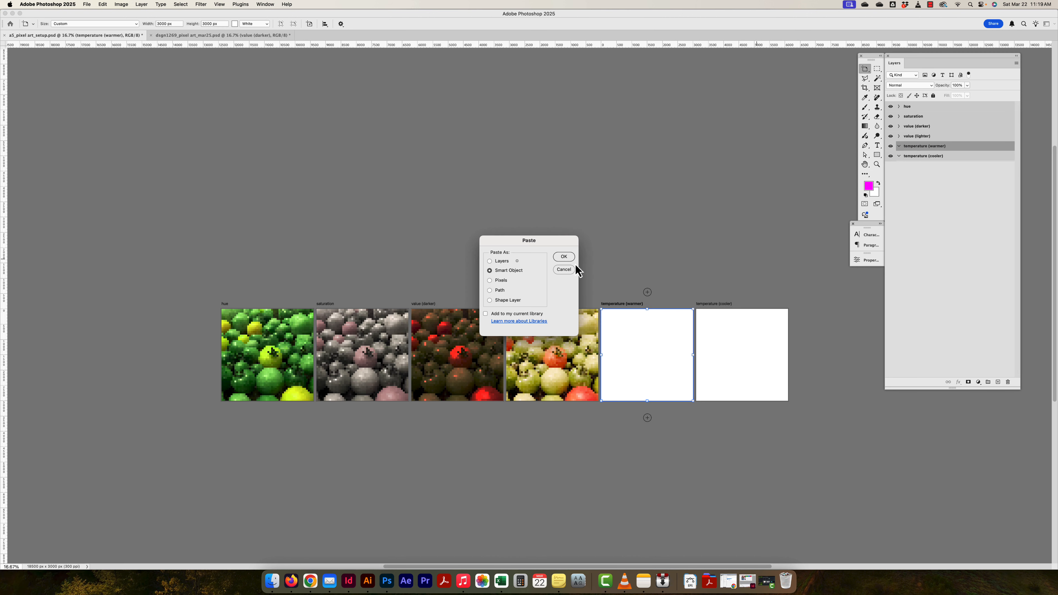
click(568, 257)
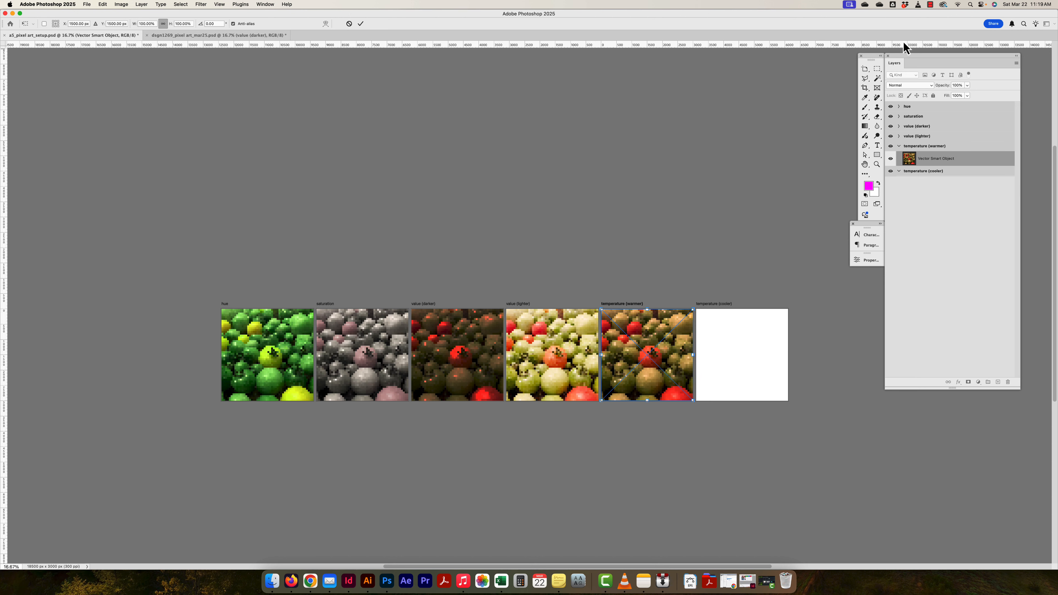
key(Return)
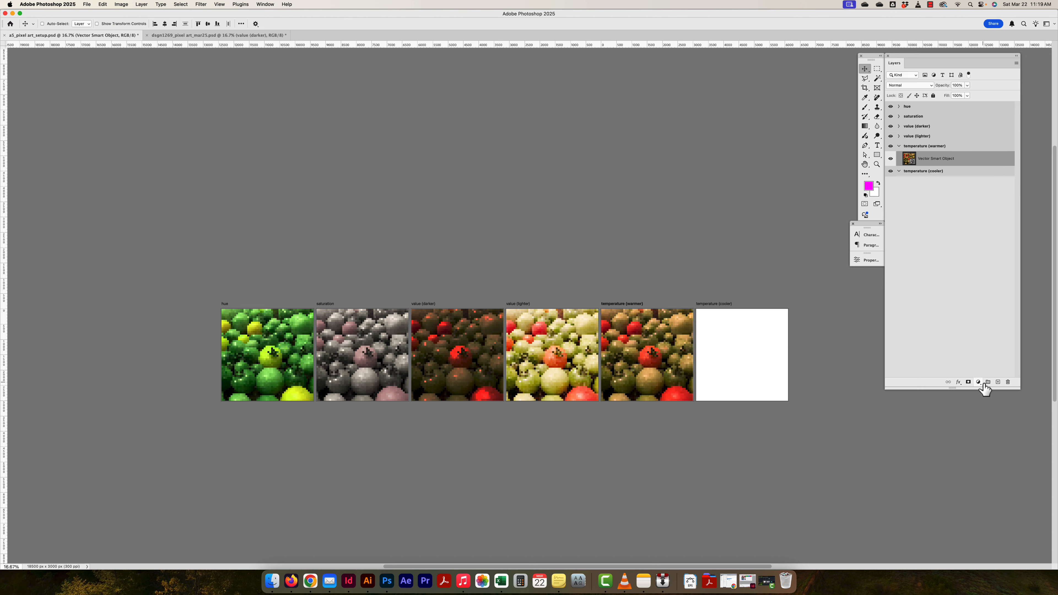
Add a Color Balance adjustment over the temperature (warmer) artwork and shift its shadows toward red by +8 and slightly toward yellow
click(977, 382)
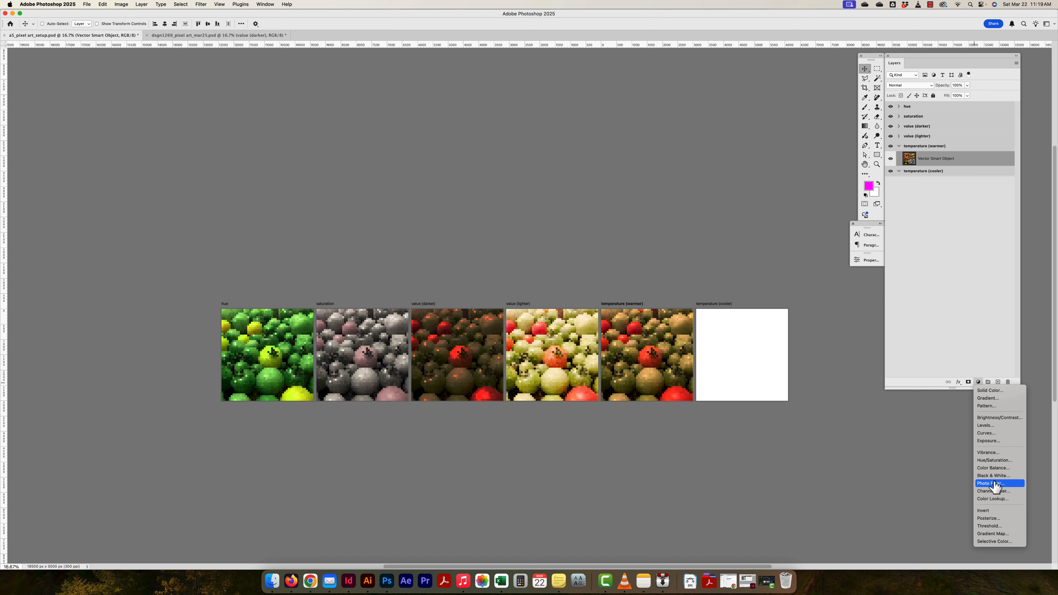
click(995, 469)
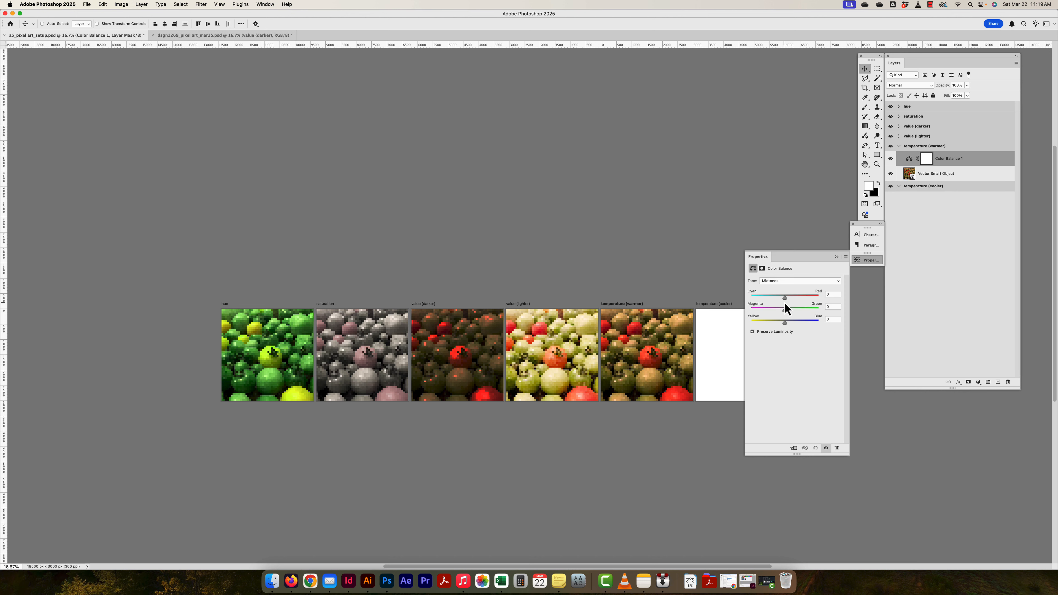
click(776, 281)
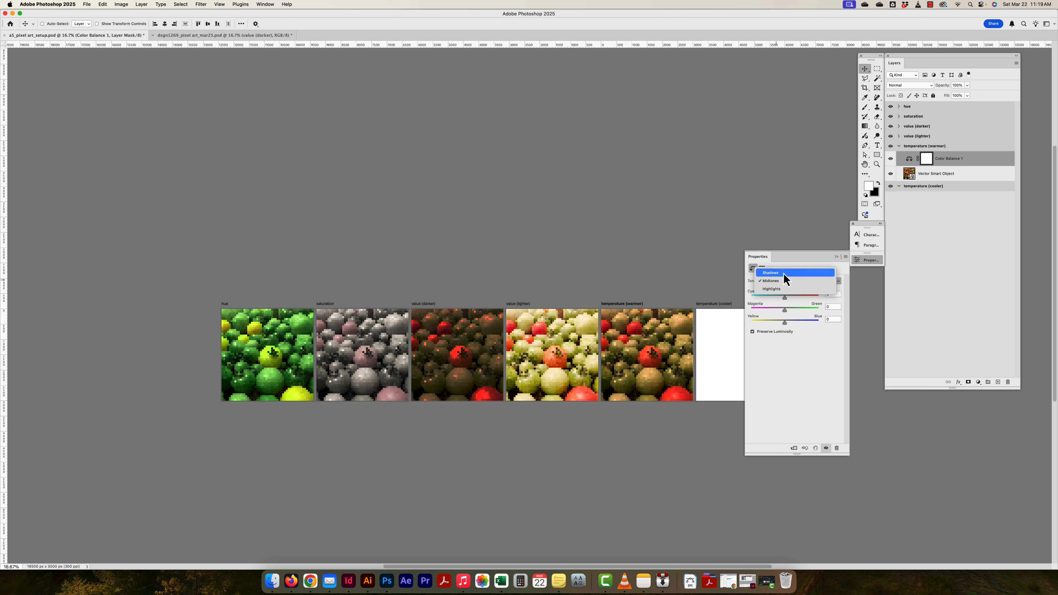
click(780, 274)
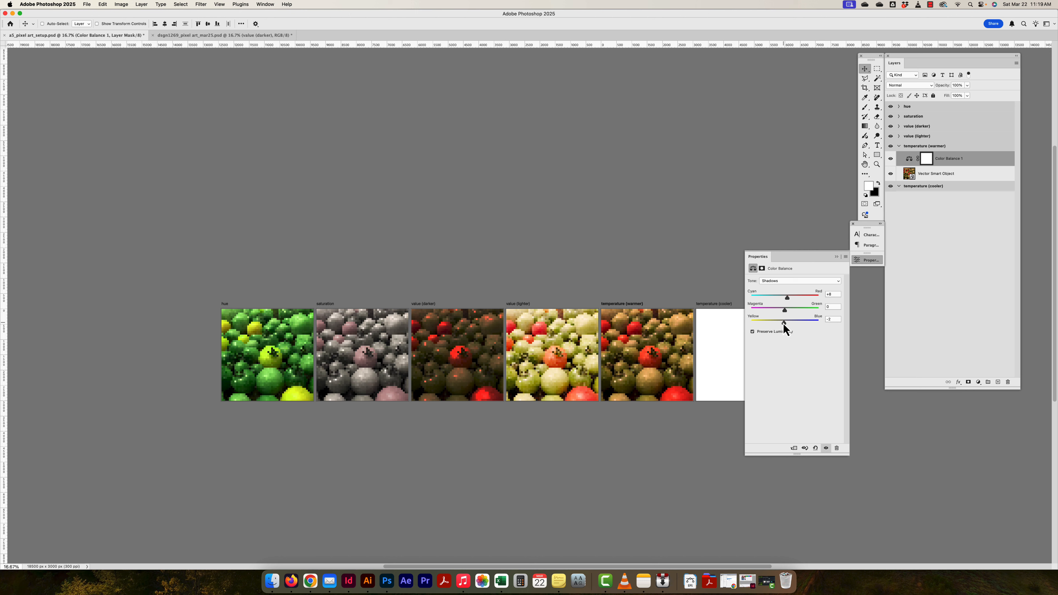
Set the Color Balance midtones to +10 red and -10 yellow, and the highlights to +10 red and -12 yellow
click(783, 280)
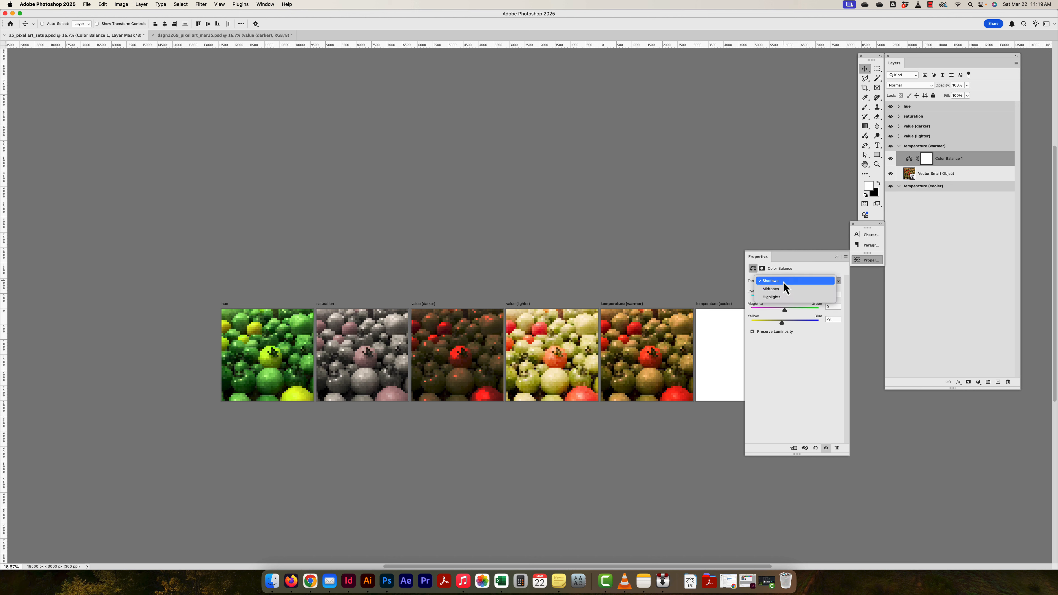
click(783, 288)
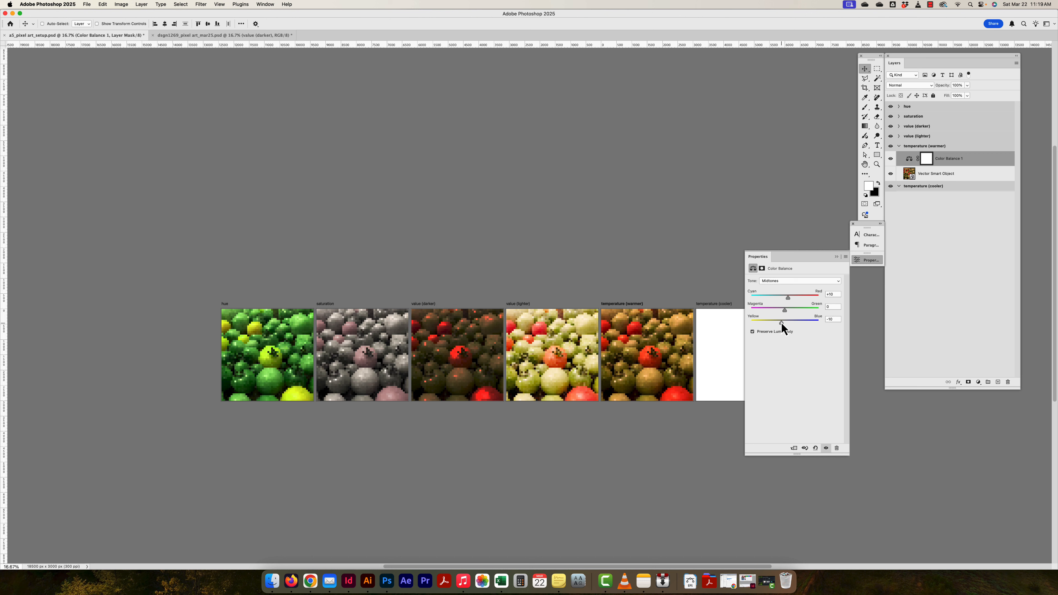
click(788, 279)
click(786, 289)
drag(781, 322, 780, 322)
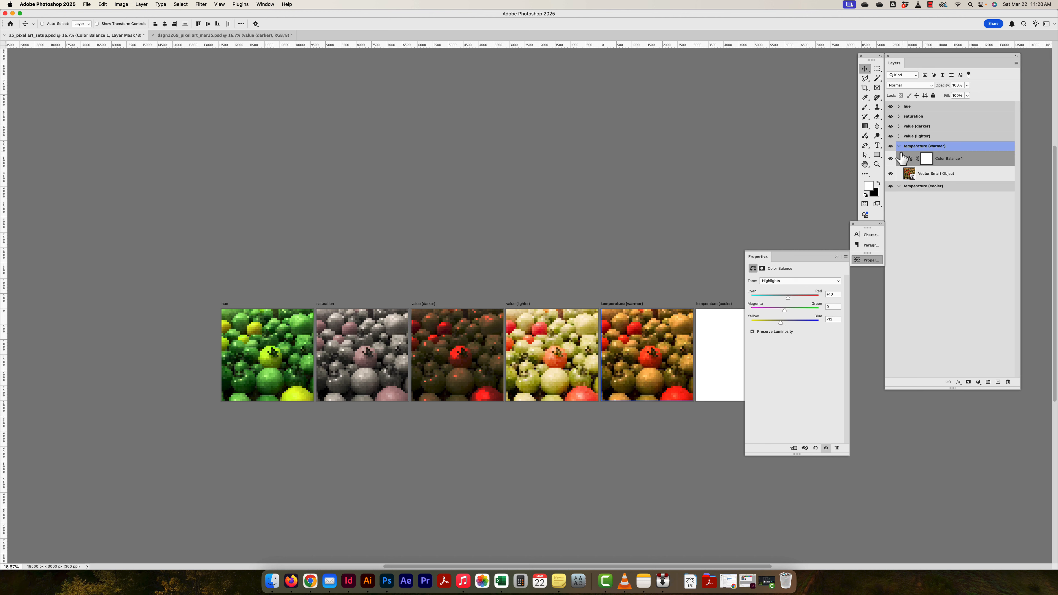
Compare the temperature (warmer) artwork with and without its Color Balance adjustment
click(891, 161)
click(890, 160)
click(890, 162)
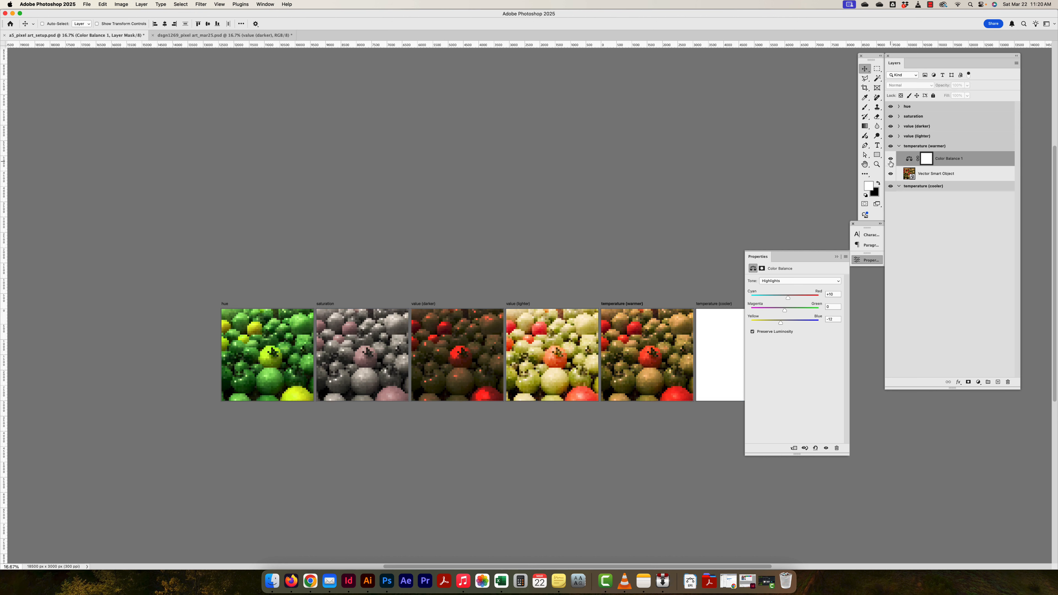
click(890, 161)
Raise the red of the Color Balance highlights to about +42 for a stronger warm tint on the temperature (warmer) artboard
key(space)
drag(620, 294, 512, 276)
super+click(568, 342)
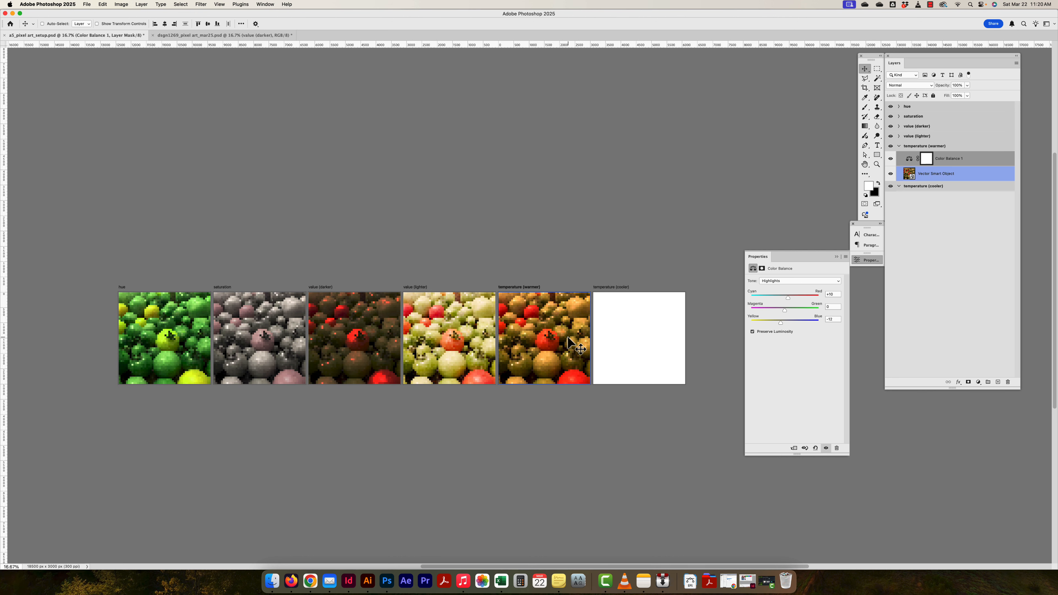
drag(789, 298, 826, 296)
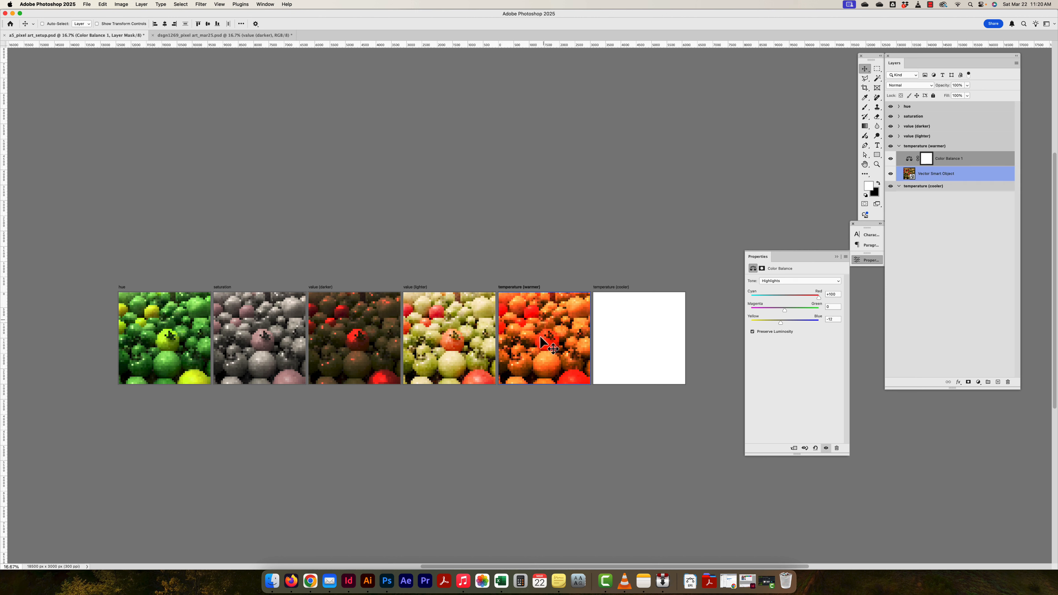
drag(819, 298, 804, 300)
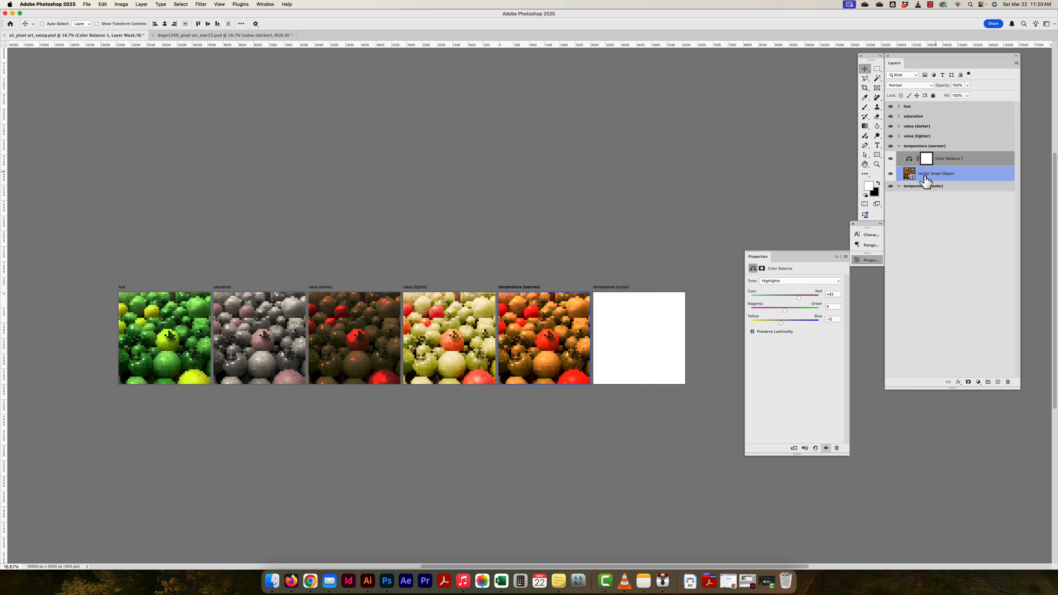
Paste the copied pixel artwork into the temperature (cooler) artboard as a Smart Object
click(911, 186)
key(super+v)
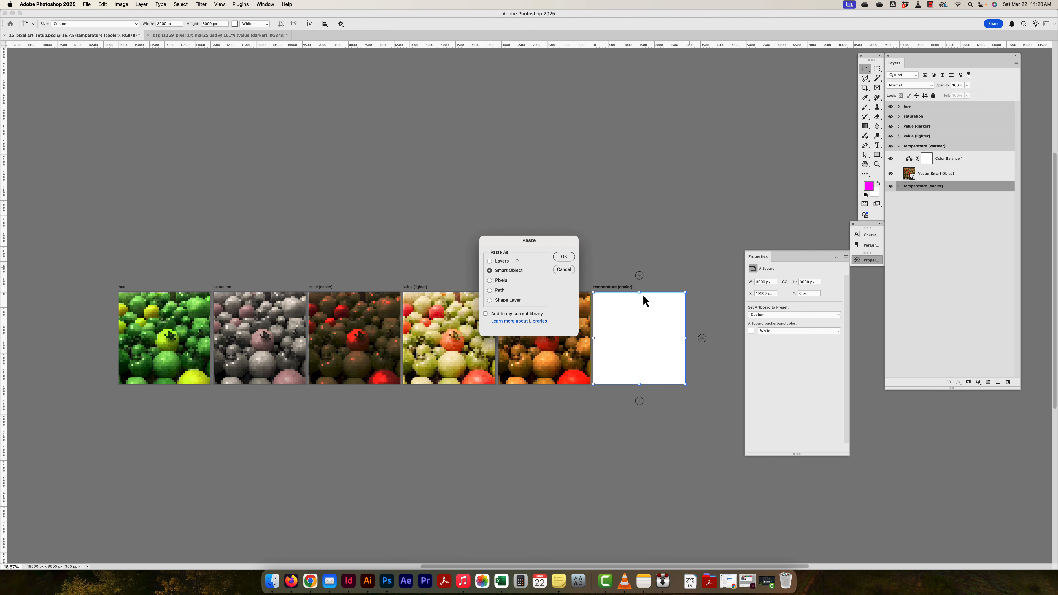
click(558, 257)
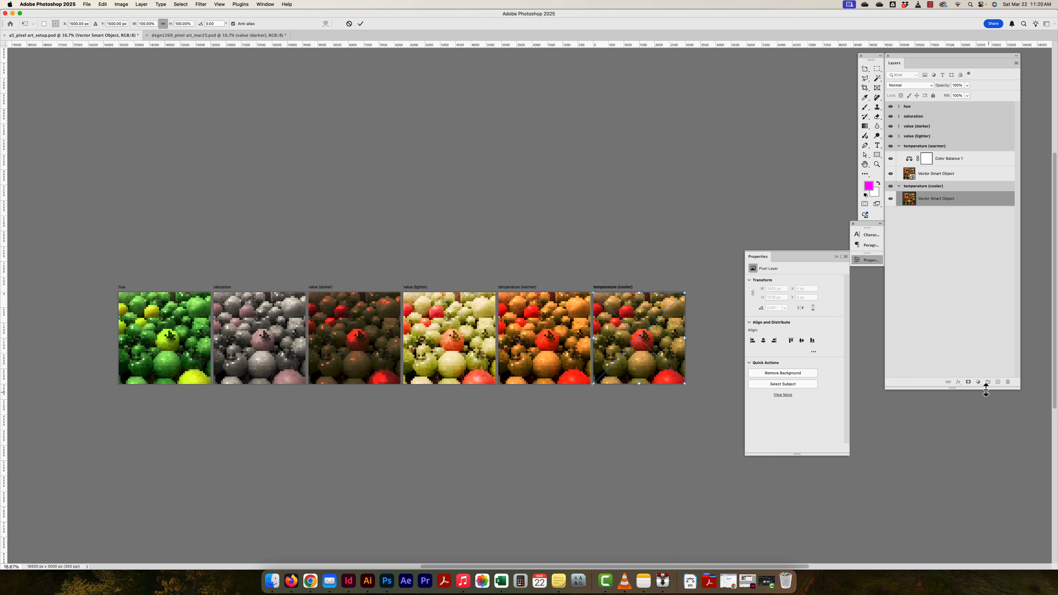
click(897, 146)
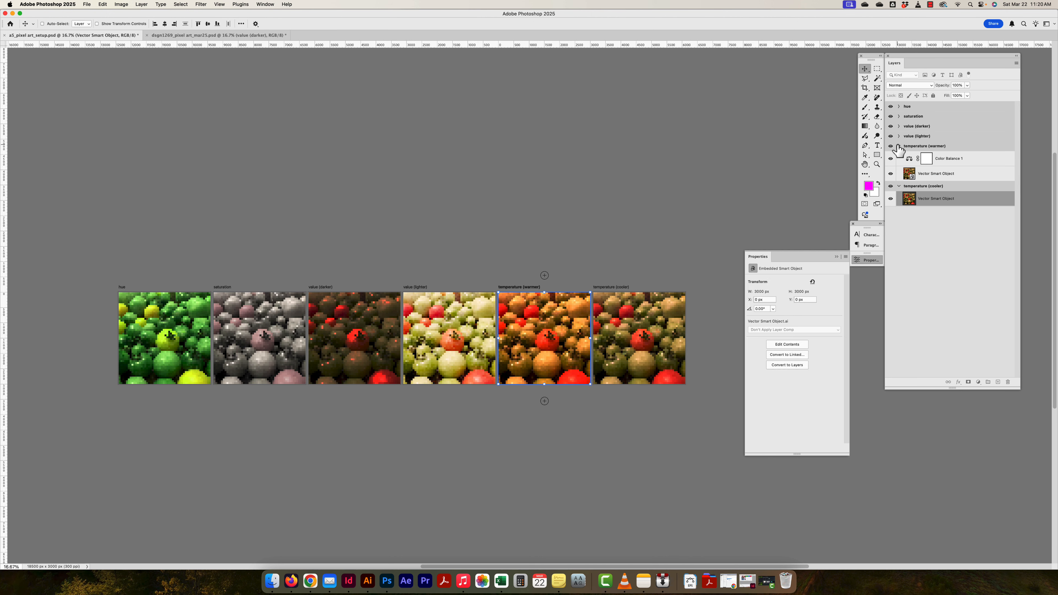
Add a Photo Filter adjustment inside the temperature (warmer) artboard and choose Cooling Filter (LBB)
click(977, 383)
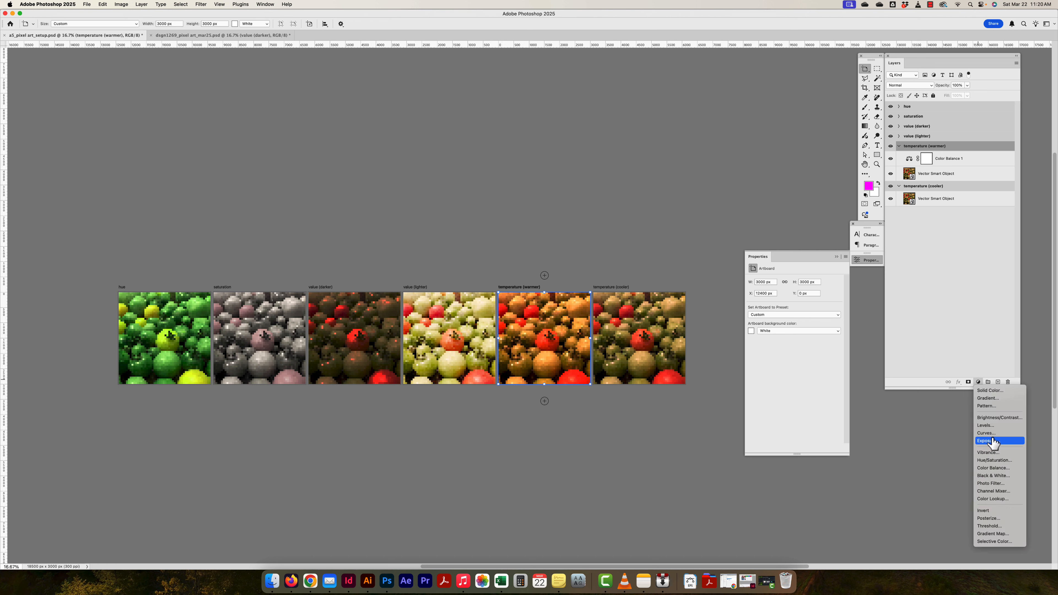
click(990, 483)
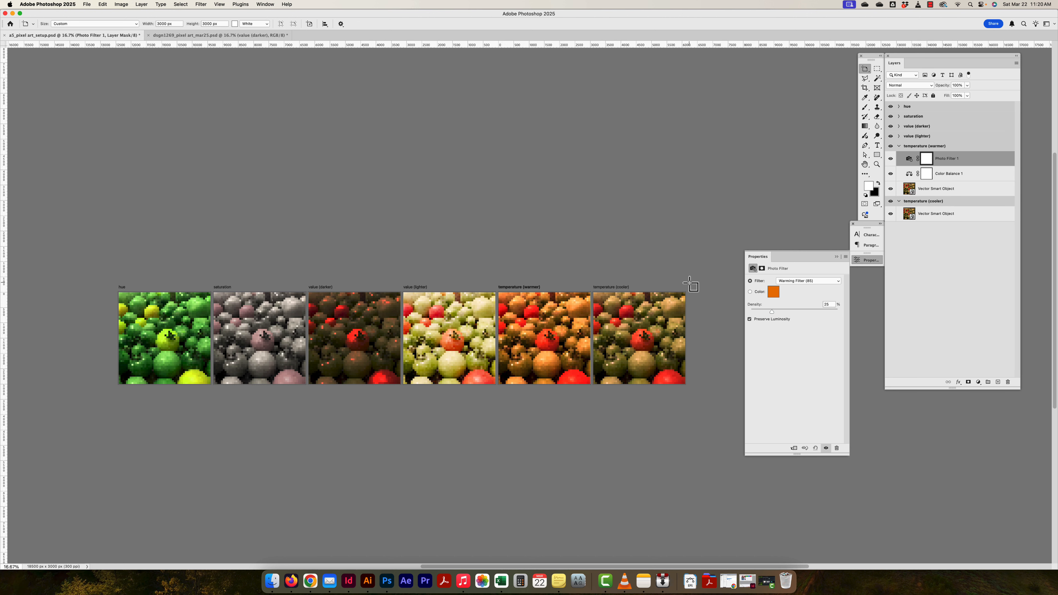
click(784, 280)
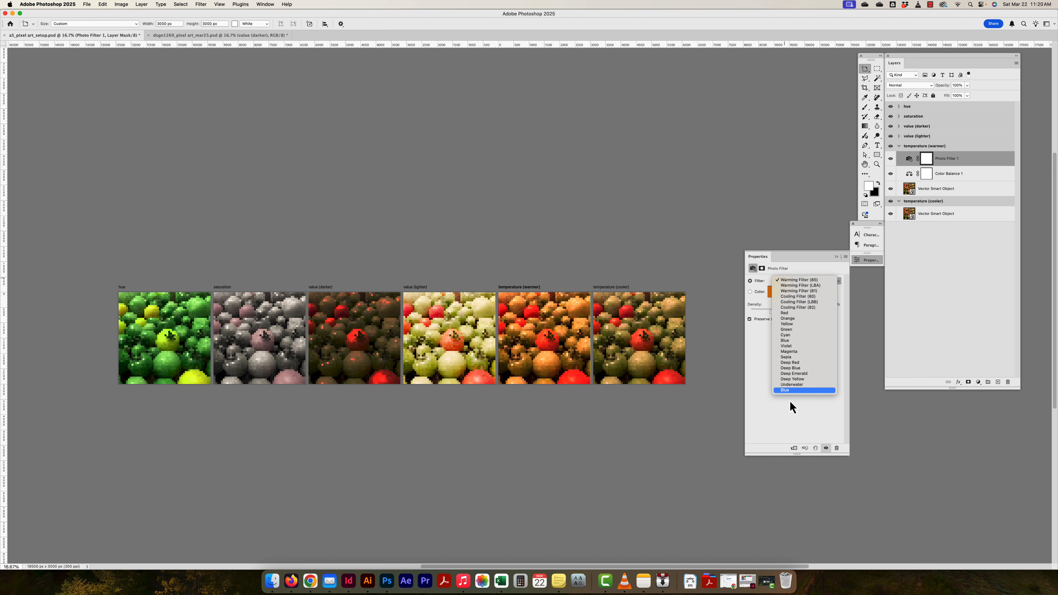
click(754, 365)
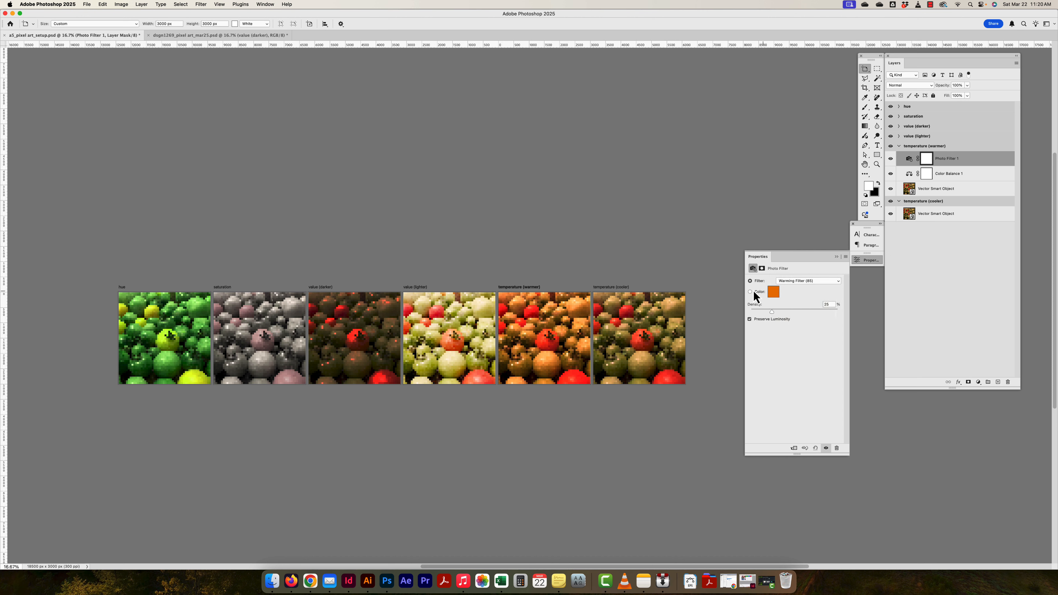
click(811, 281)
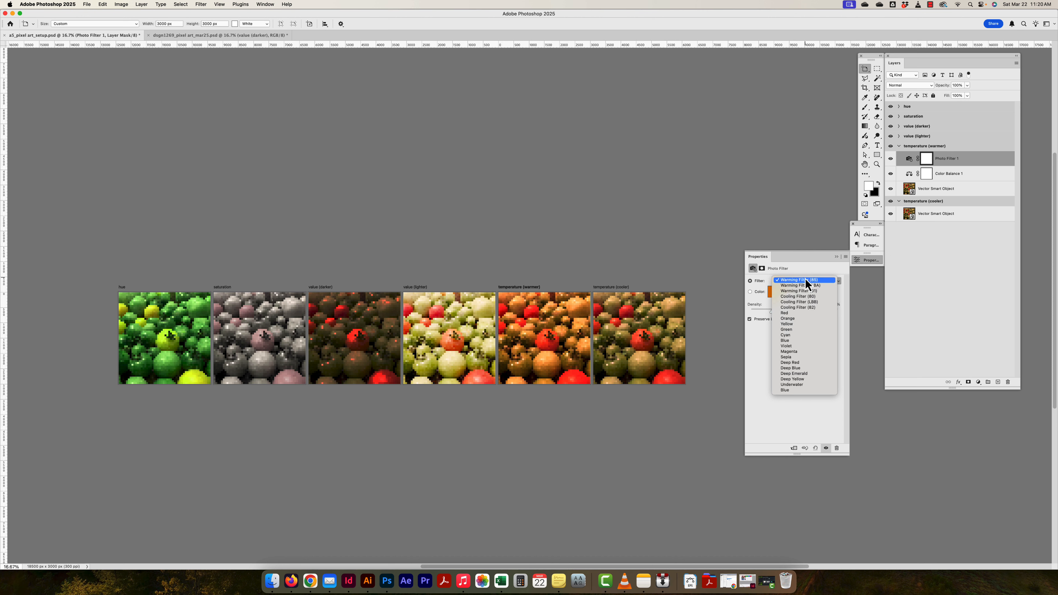
click(794, 302)
Increase the Photo Filter density to about 48% and move the adjustment above the artwork in the temperature (cooler) artboard
key(v)
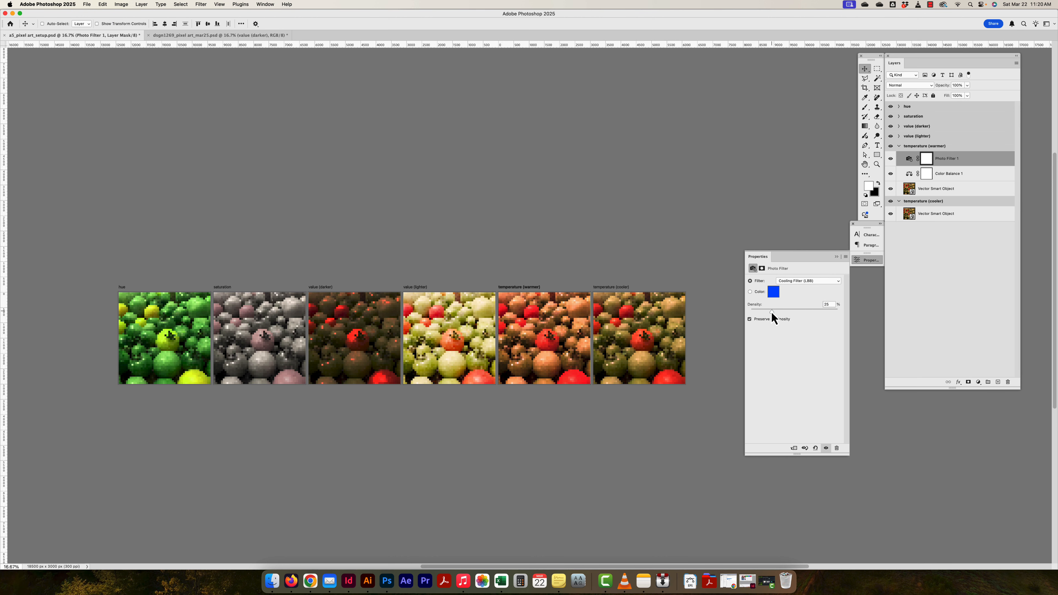
drag(798, 311, 799, 312)
drag(931, 160, 936, 208)
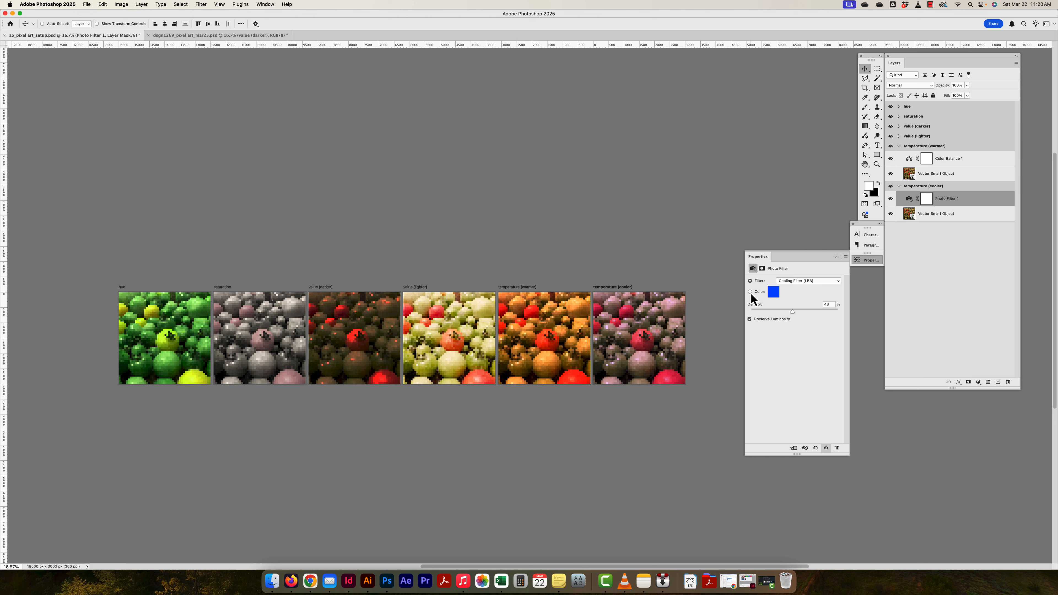
Give the Photo Filter the custom blue-green color 00ffcc, adjust its density, and collapse the temperature (cooler) artboard group
click(775, 292)
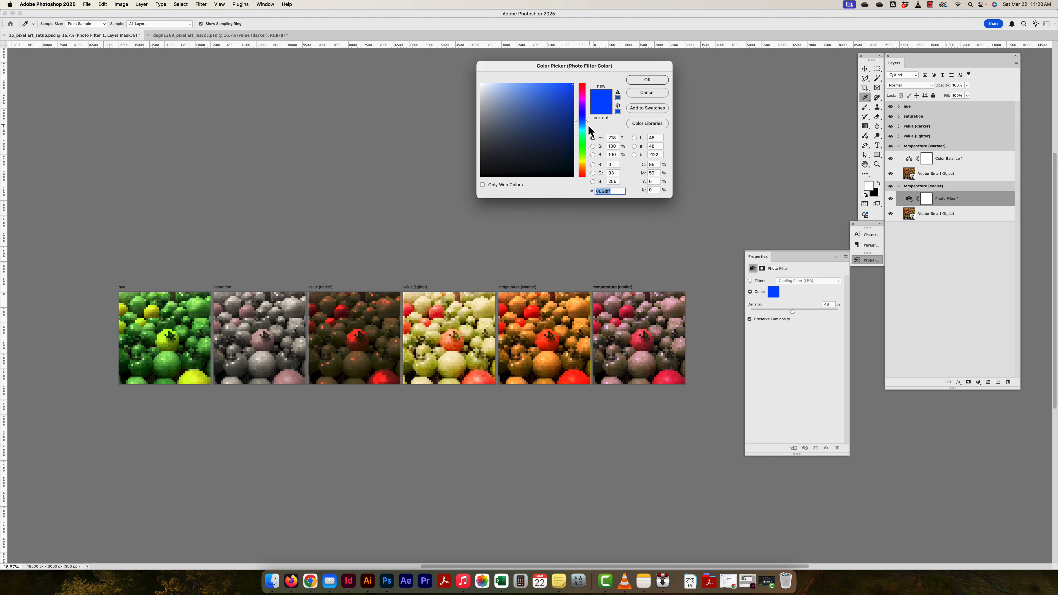
drag(588, 125, 587, 135)
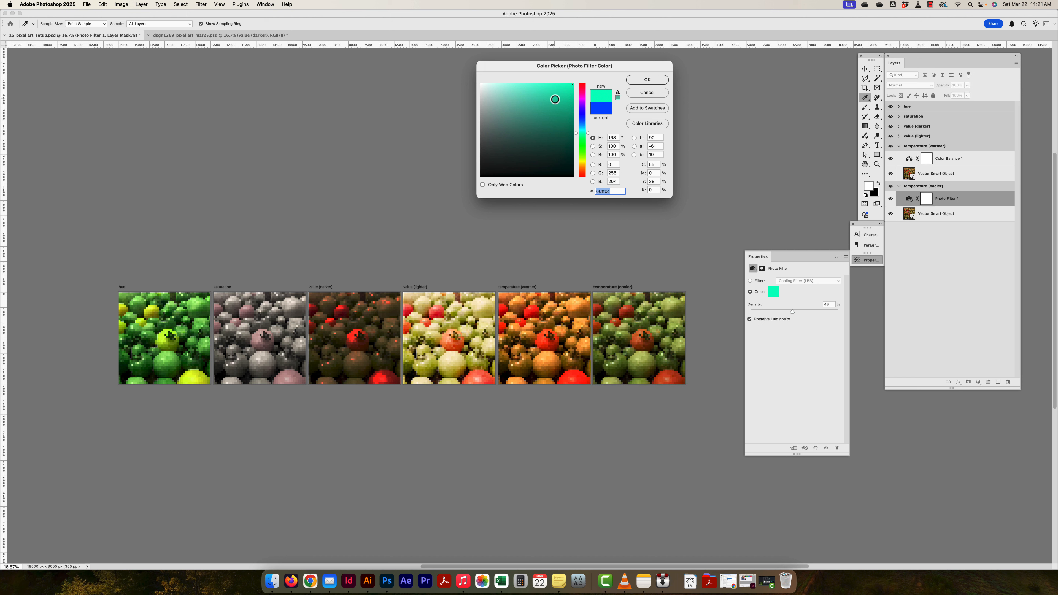
click(647, 81)
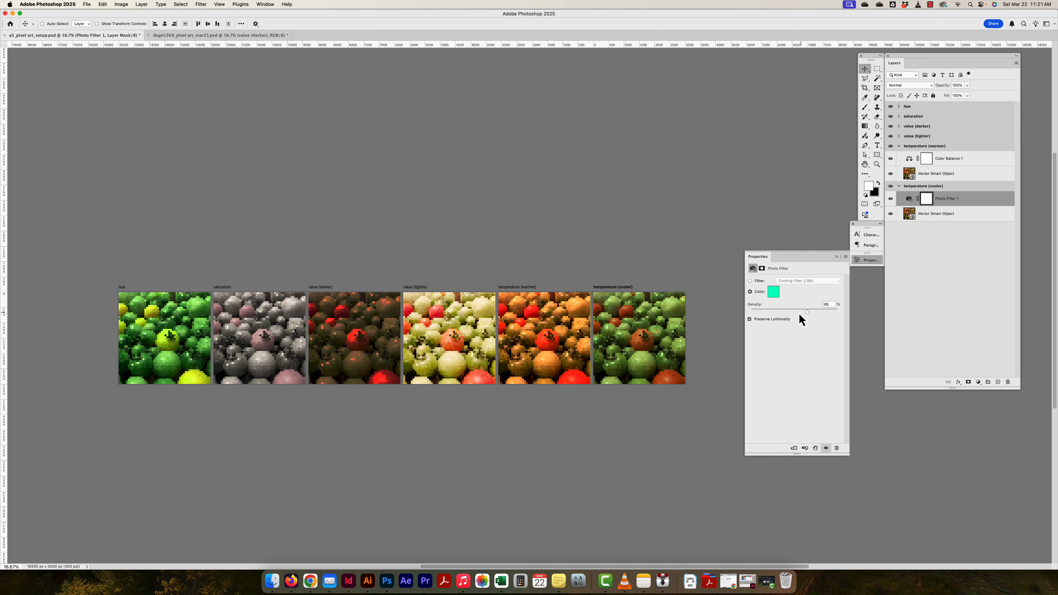
drag(792, 312, 791, 312)
click(898, 186)
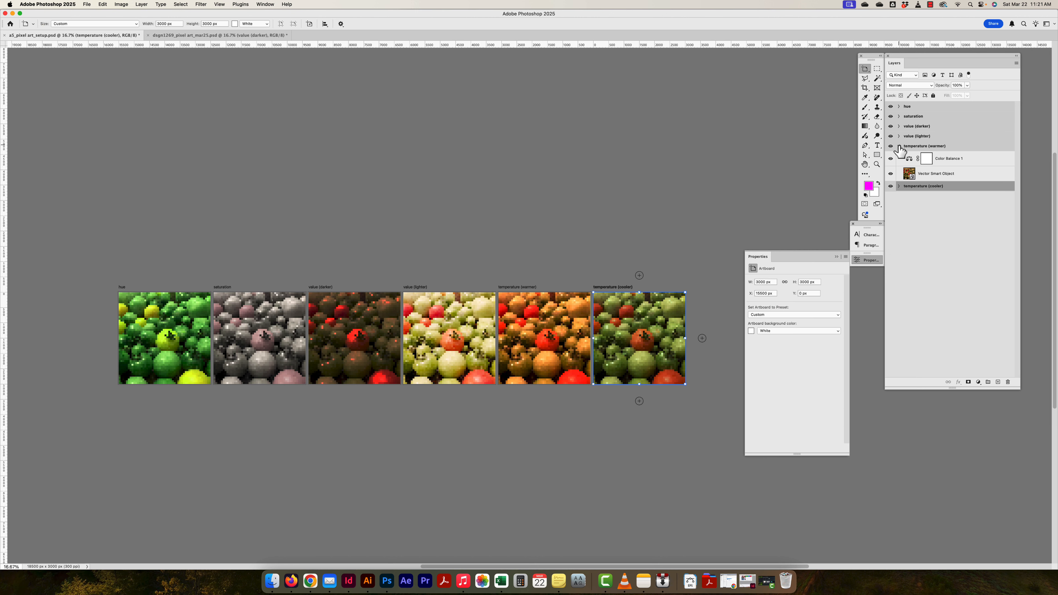
Collapse the temperature (warmer) artboard group
click(898, 145)
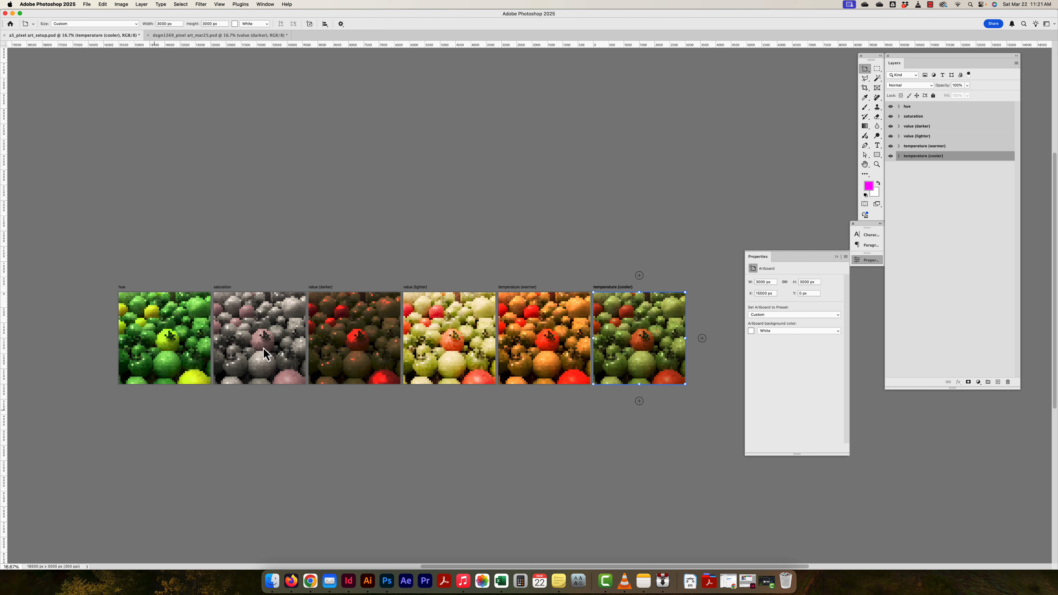
click(865, 70)
click(896, 75)
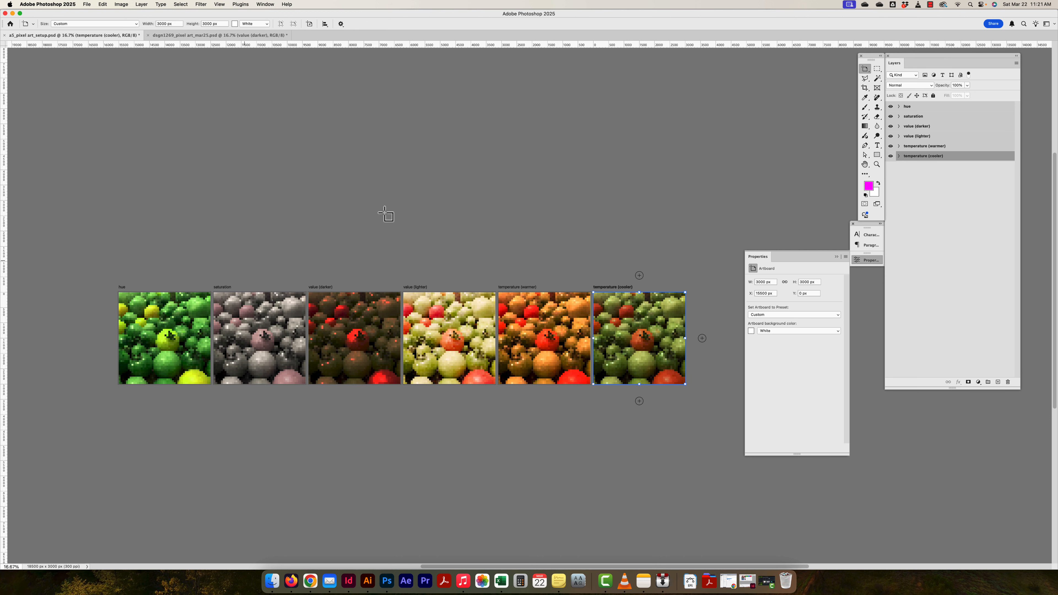
Select the entire hue artboard and copy its contents with Copy Merged
click(911, 107)
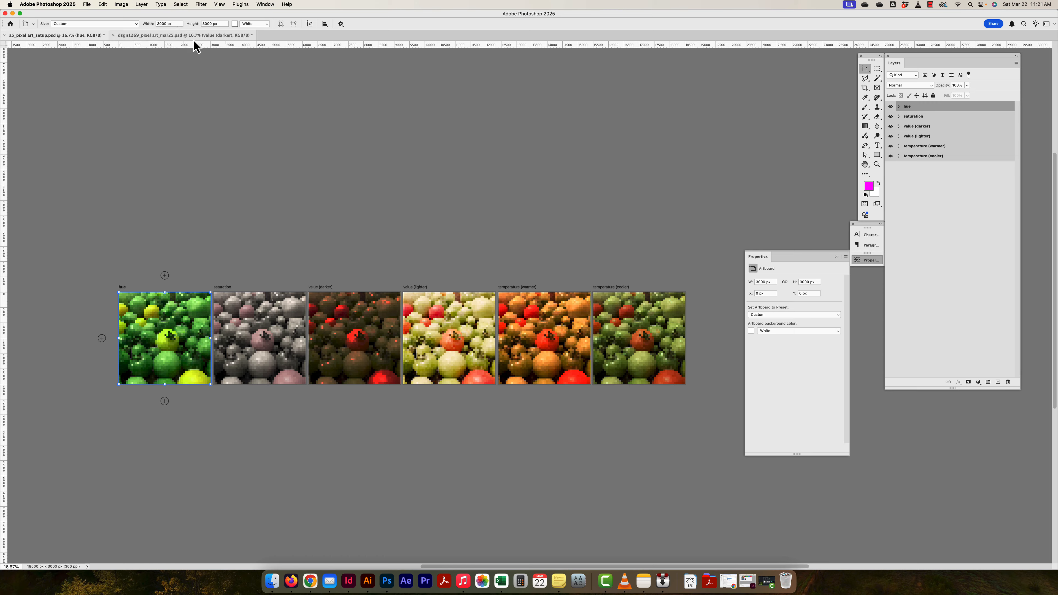
key(super+a)
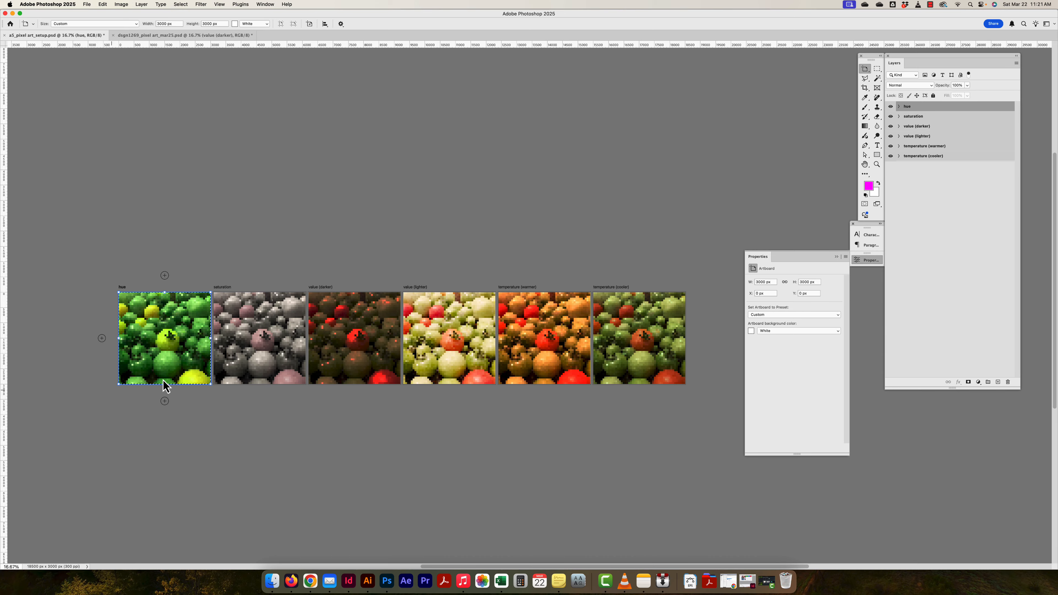
key(super+equal)
key(super+equal)
drag(181, 367, 24, 308)
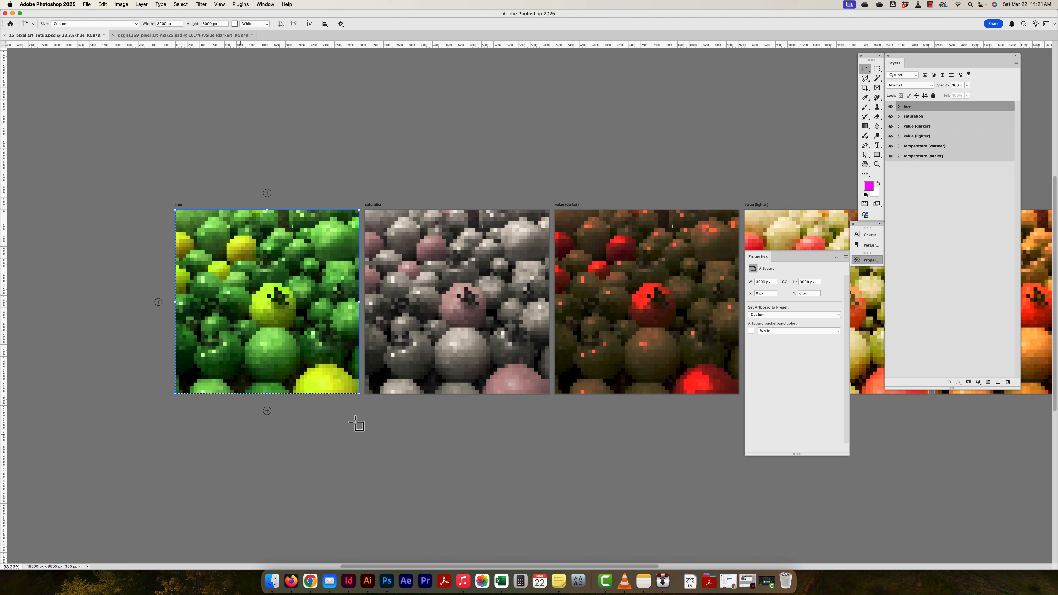
click(105, 5)
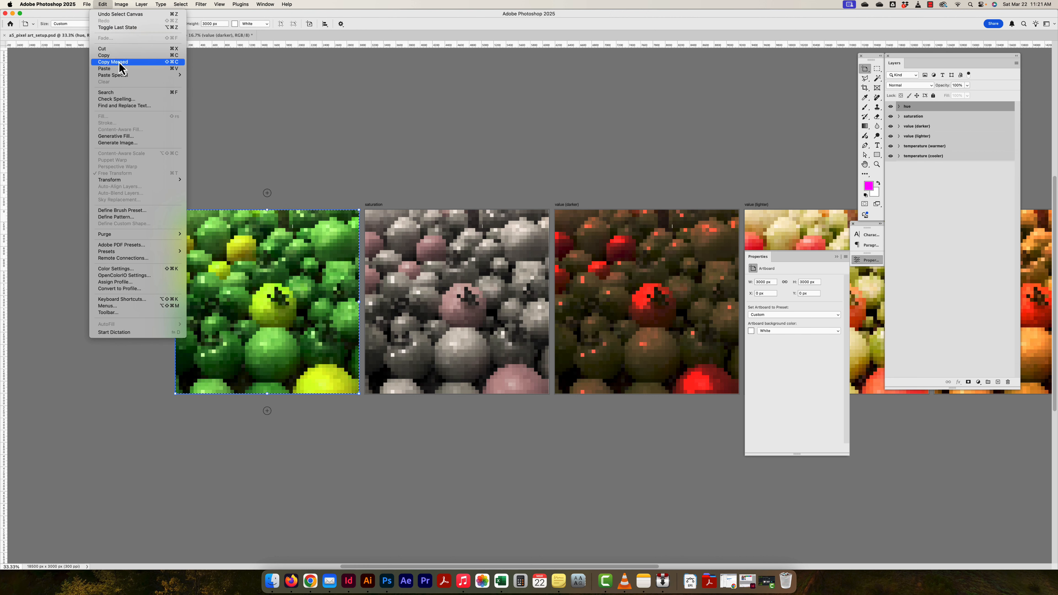
click(142, 63)
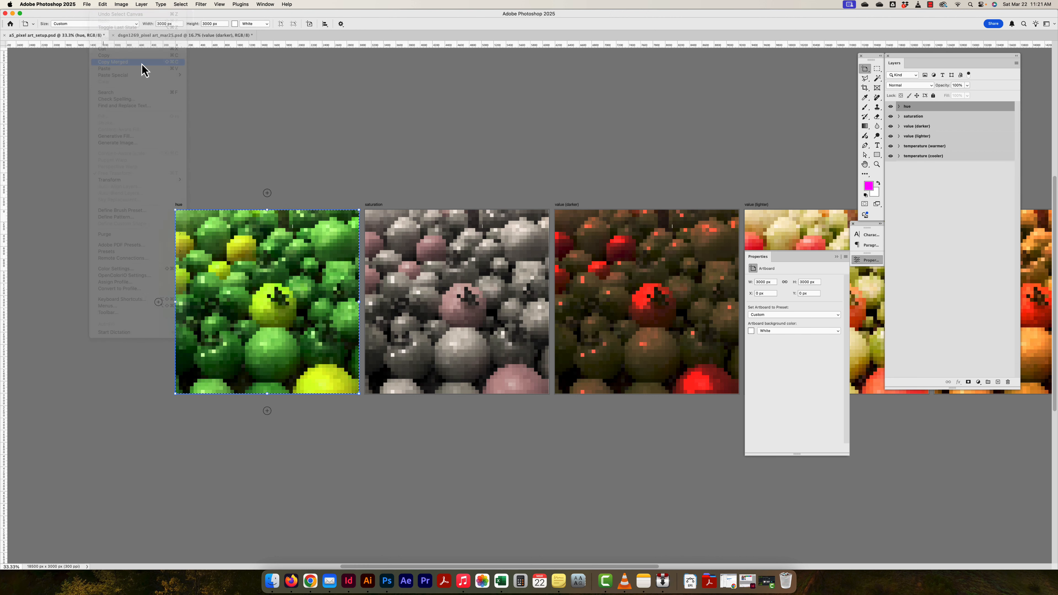
Switch to Illustrator, go to the Hue Change artboard in the pixel art setup document, and paste the copied hue artwork
click(367, 581)
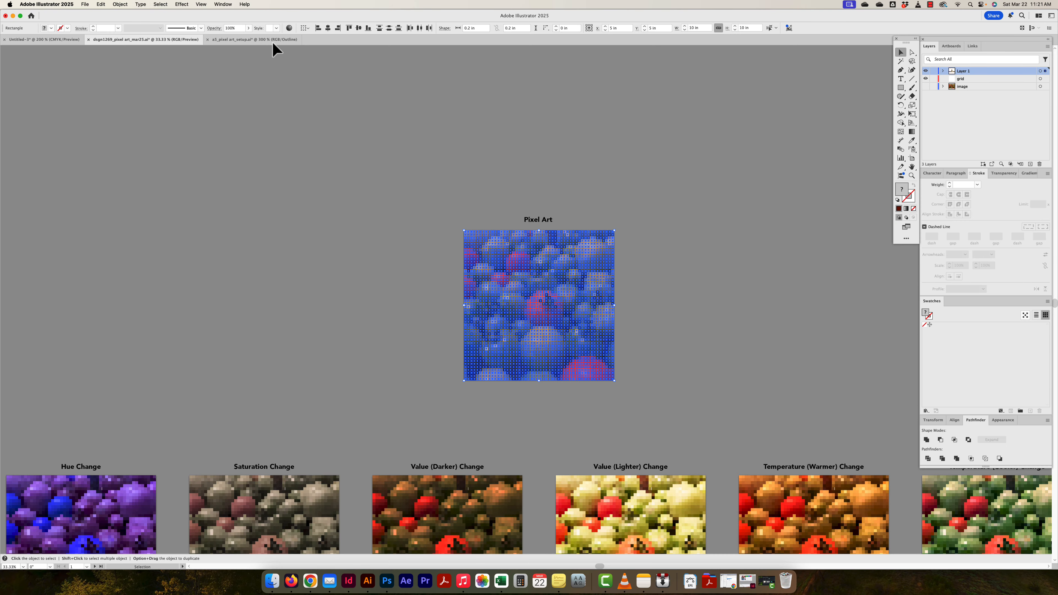
click(233, 42)
key(super+minus)
key(super+minus)
key(super+minus)
key(super+minus)
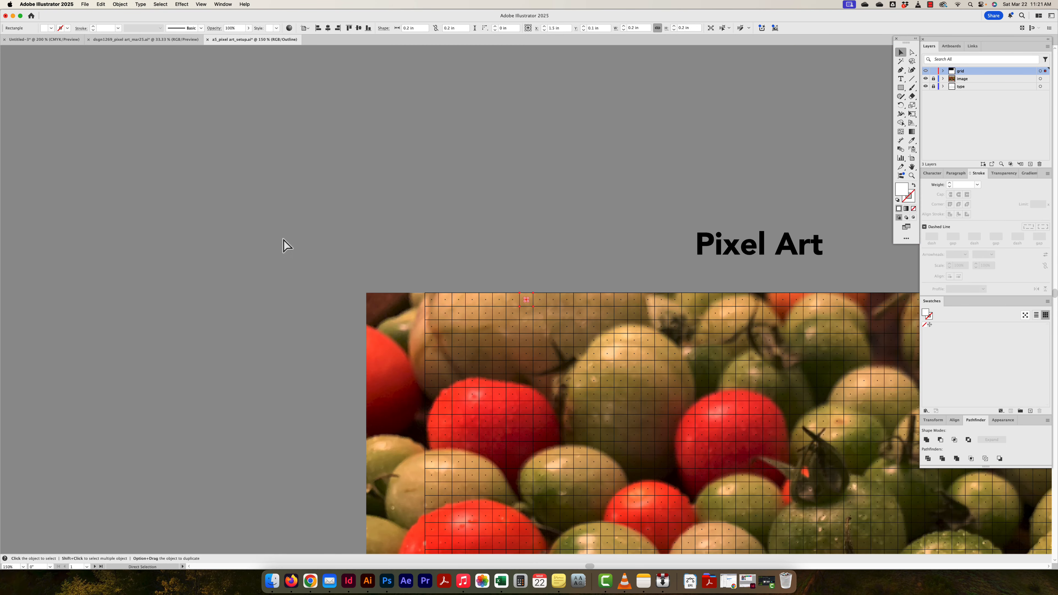
key(space)
drag(378, 436, 373, 125)
drag(349, 375, 547, 69)
drag(282, 343, 569, 122)
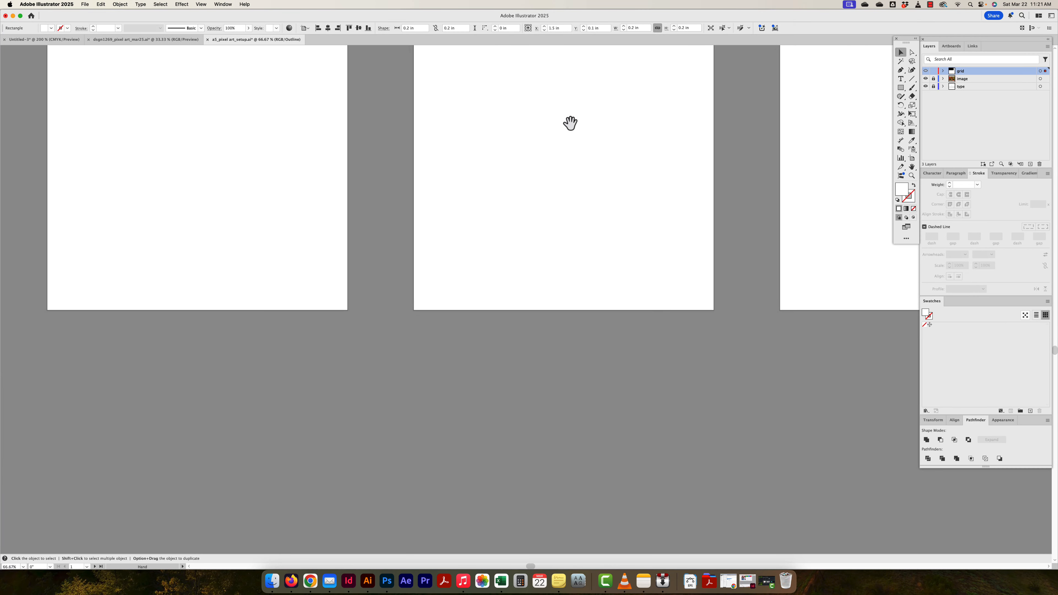
drag(204, 149, 434, 232)
click(415, 213)
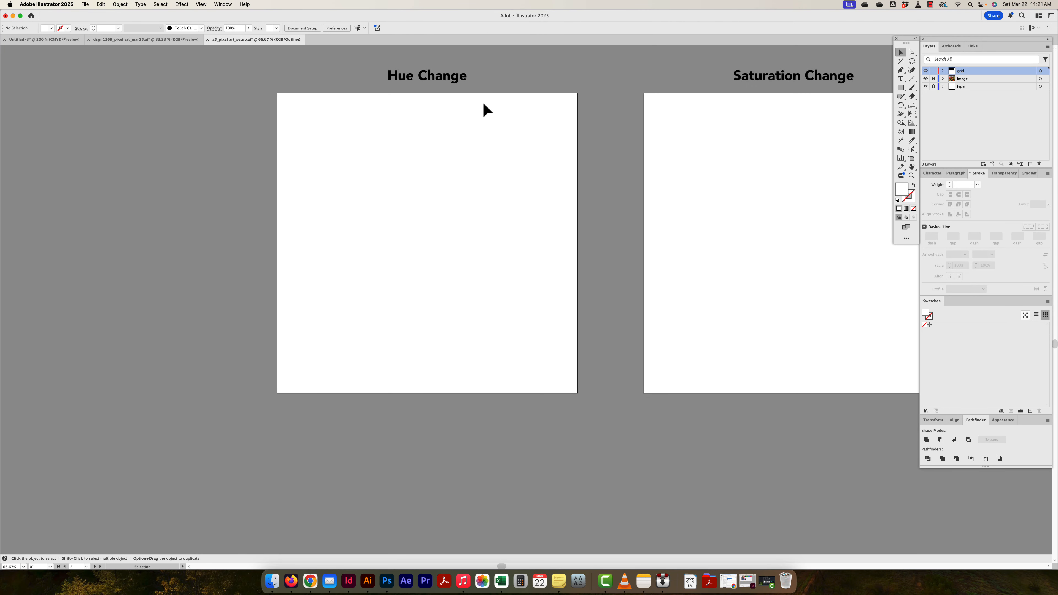
key(a)
key(super+v)
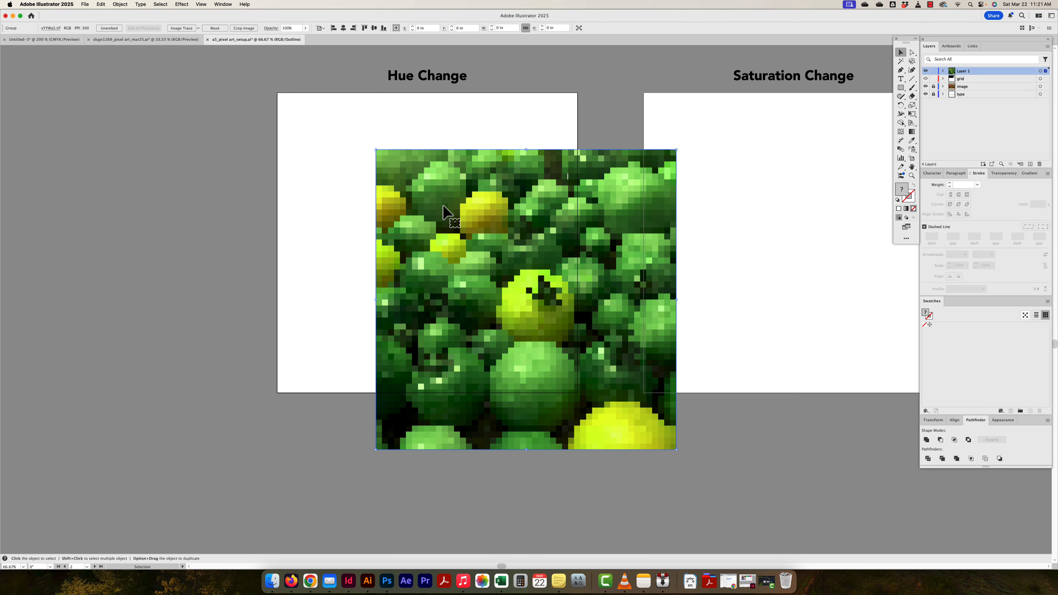
Move the pasted green image onto the Hue Change artboard, centre it horizontally and vertically, and deselect it
drag(476, 276, 377, 199)
drag(454, 242, 463, 256)
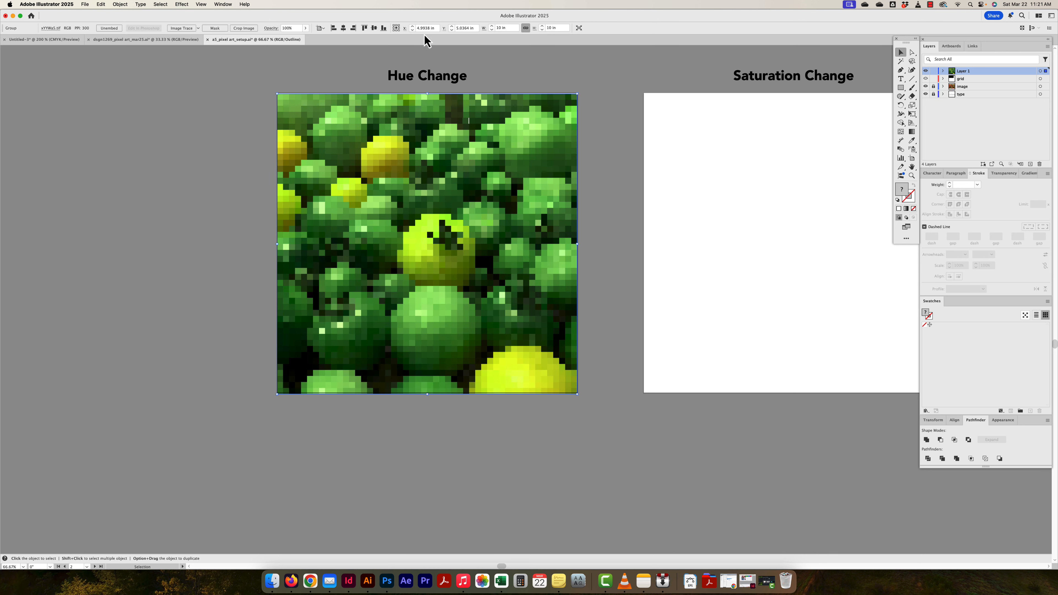
click(343, 28)
click(372, 29)
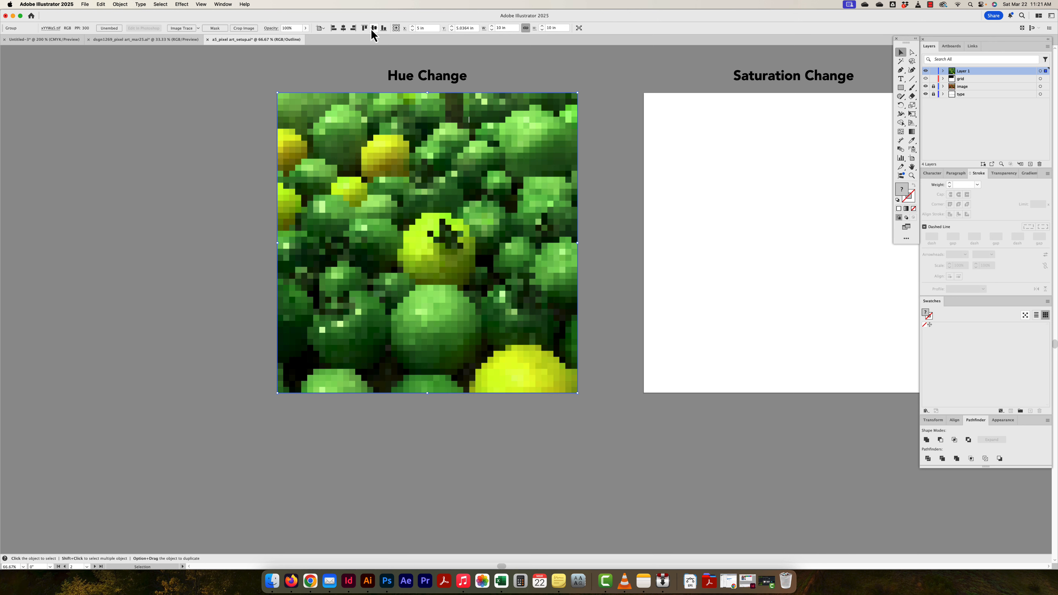
click(320, 28)
click(335, 54)
click(673, 103)
drag(673, 104, 401, 161)
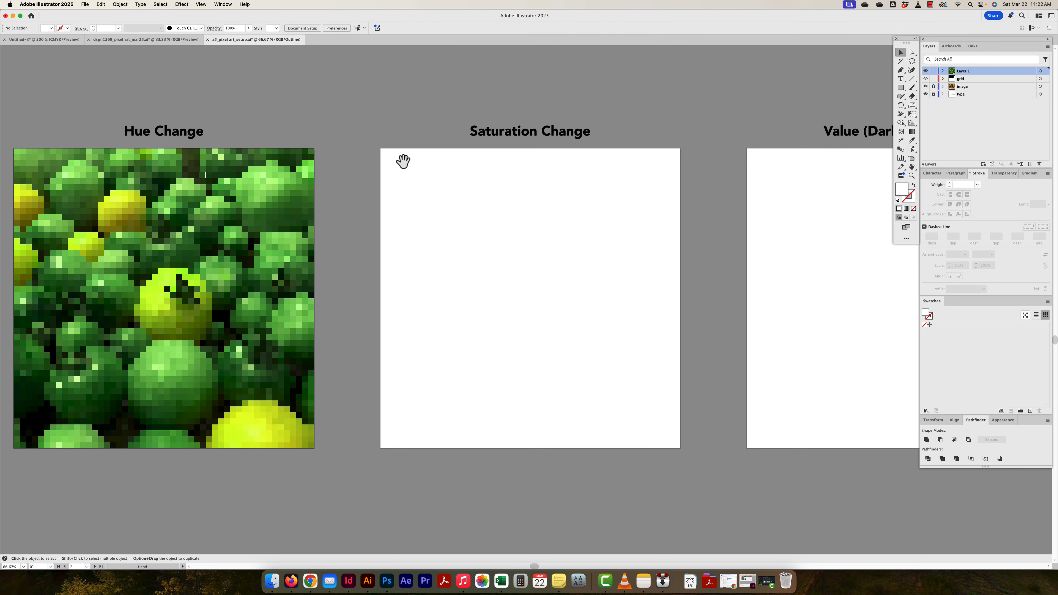
Switch to Photoshop, clear the hue selection, and copy the entire saturation artboard with Copy Merged
click(387, 580)
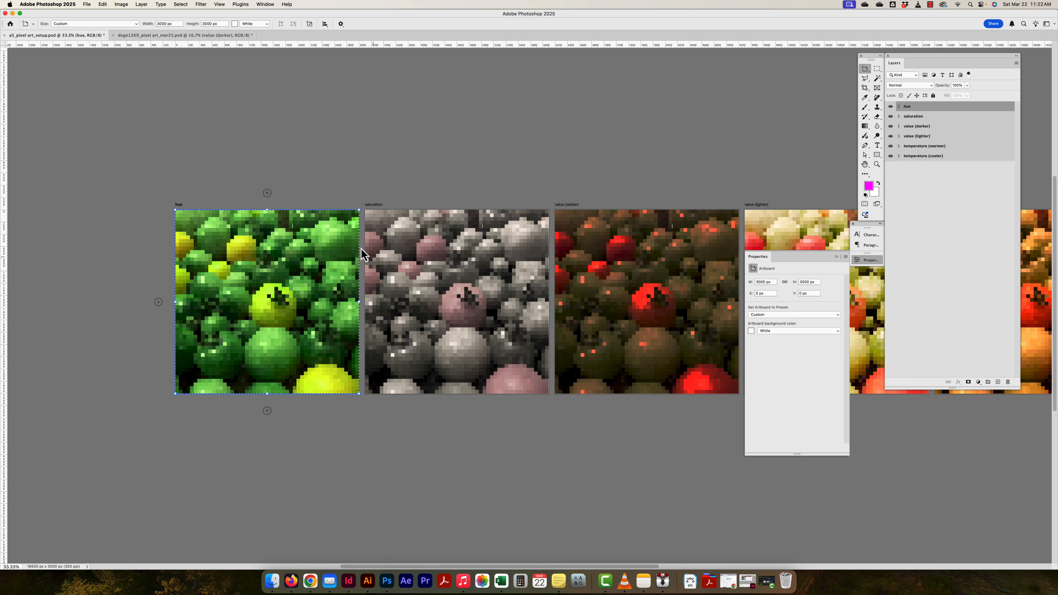
click(180, 4)
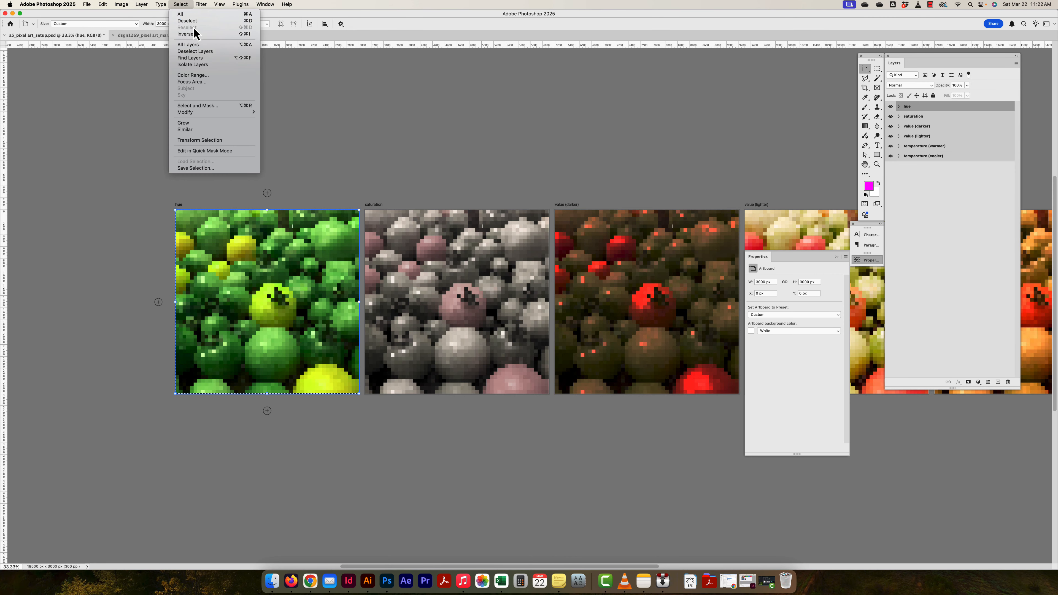
key(super+d)
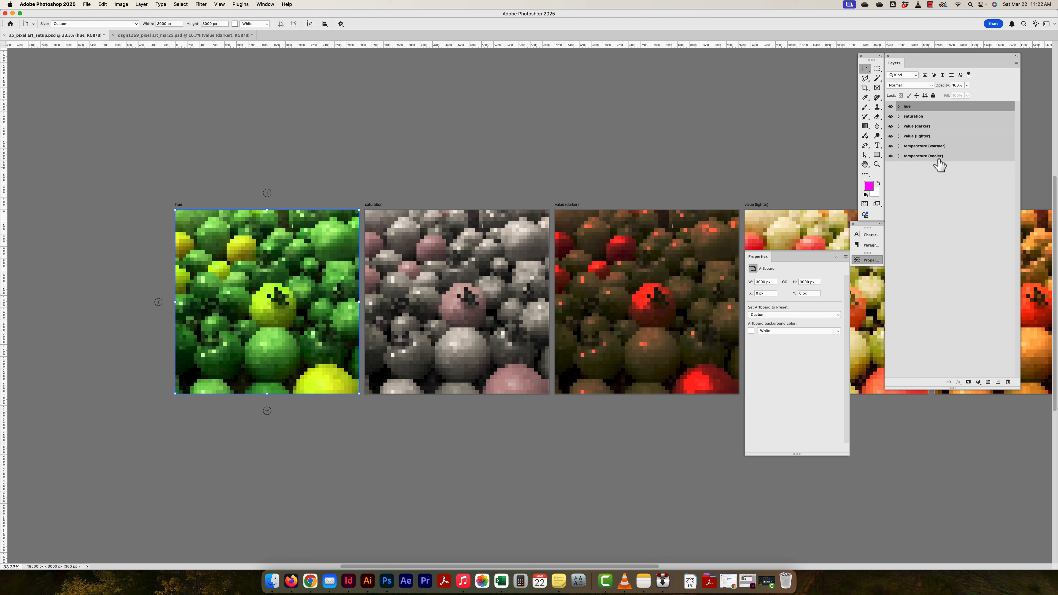
click(918, 117)
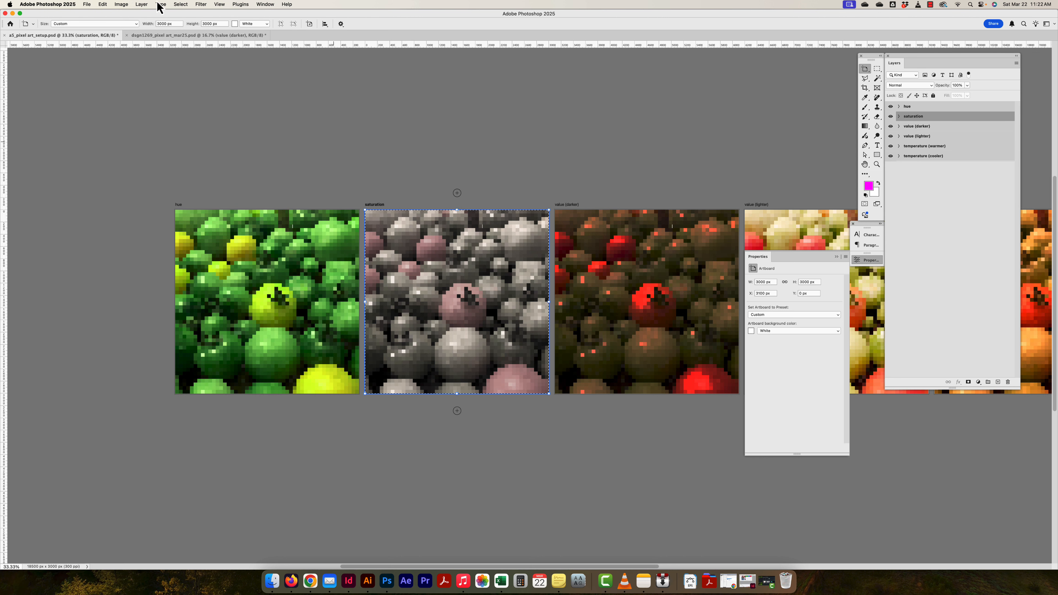
click(103, 5)
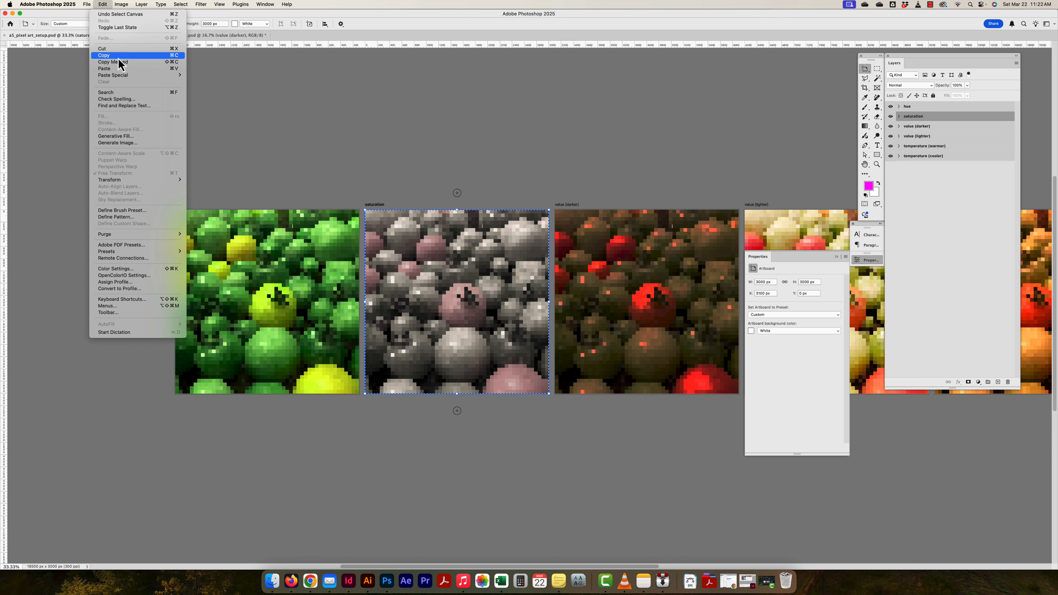
click(119, 65)
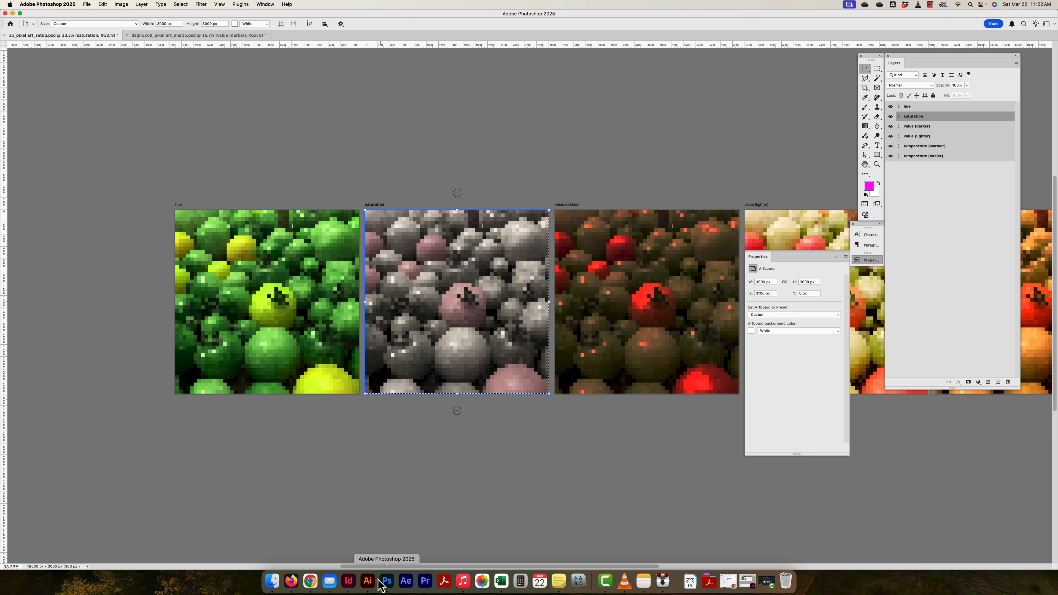
Switch to Illustrator, paste the saturation artwork onto the Saturation Change artboard, and centre it there
click(367, 580)
scroll(512, 217, right, 3)
scroll(512, 218, up, 2)
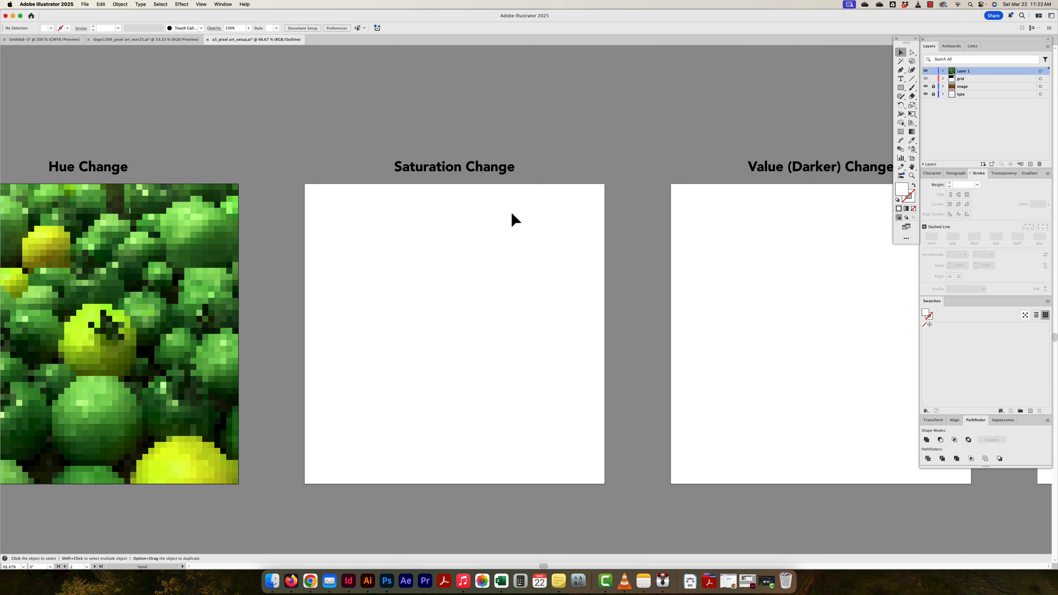
key(super+v)
drag(497, 247, 422, 272)
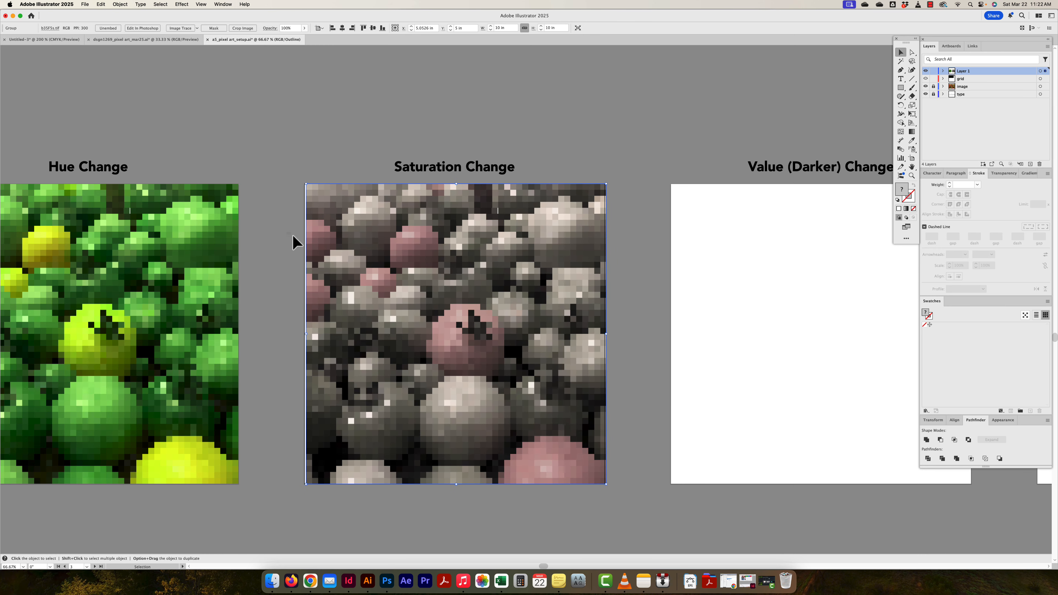
click(351, 28)
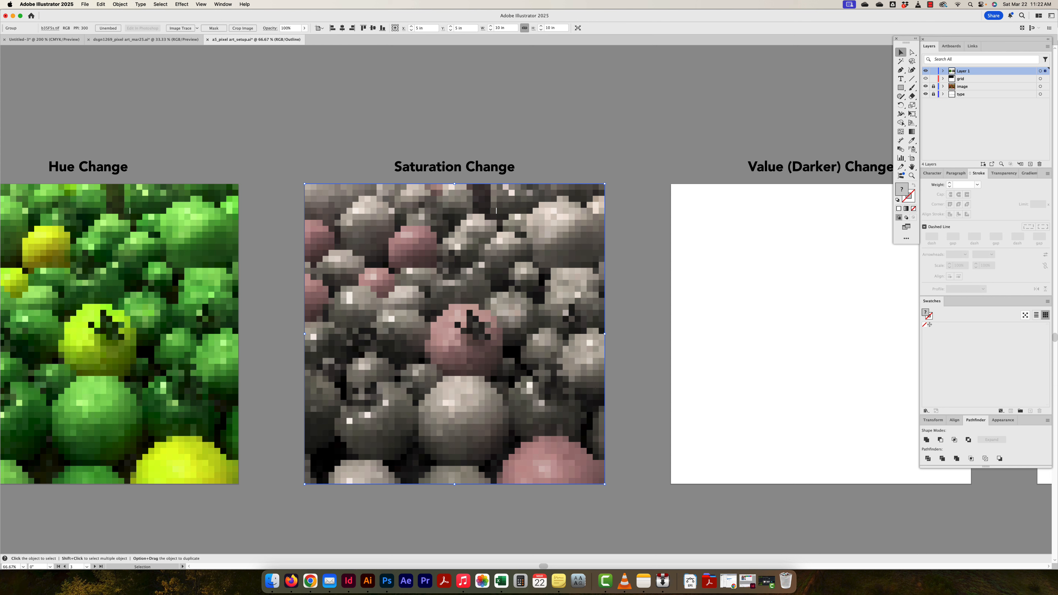
Show the list of linked images in the document
click(973, 46)
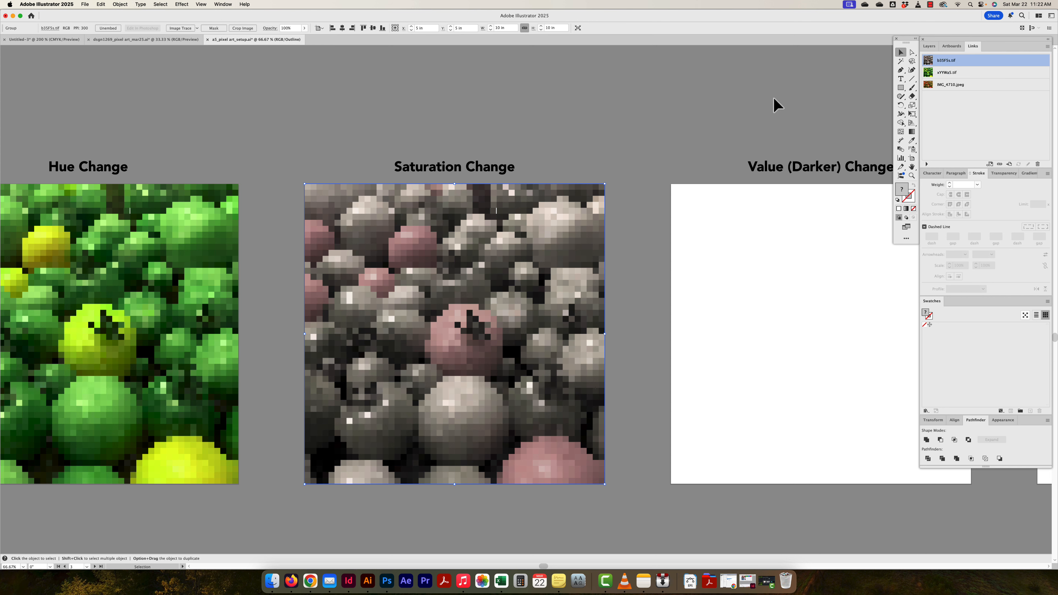
key(space)
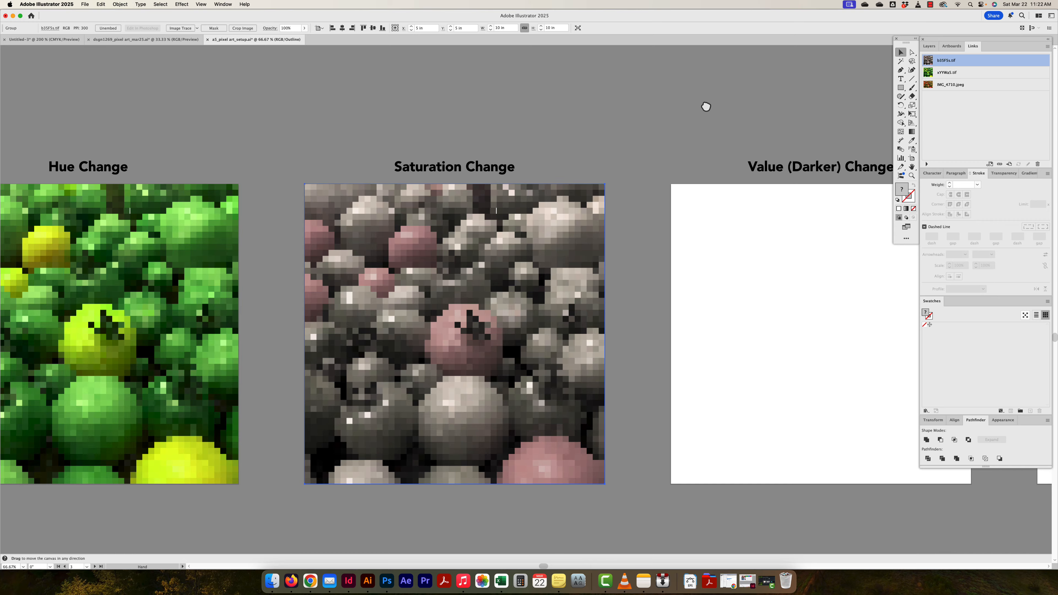
drag(711, 104, 561, 135)
key(space)
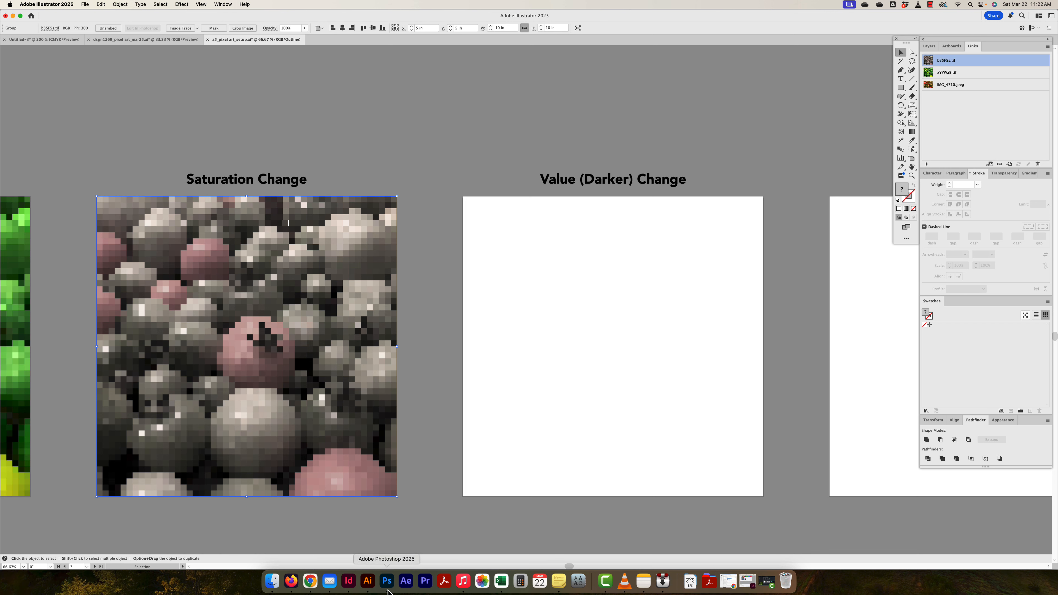
Switch to Photoshop and copy the merged value (darker) artboard from dsgn1269_pixel art_mar25.psd
click(386, 580)
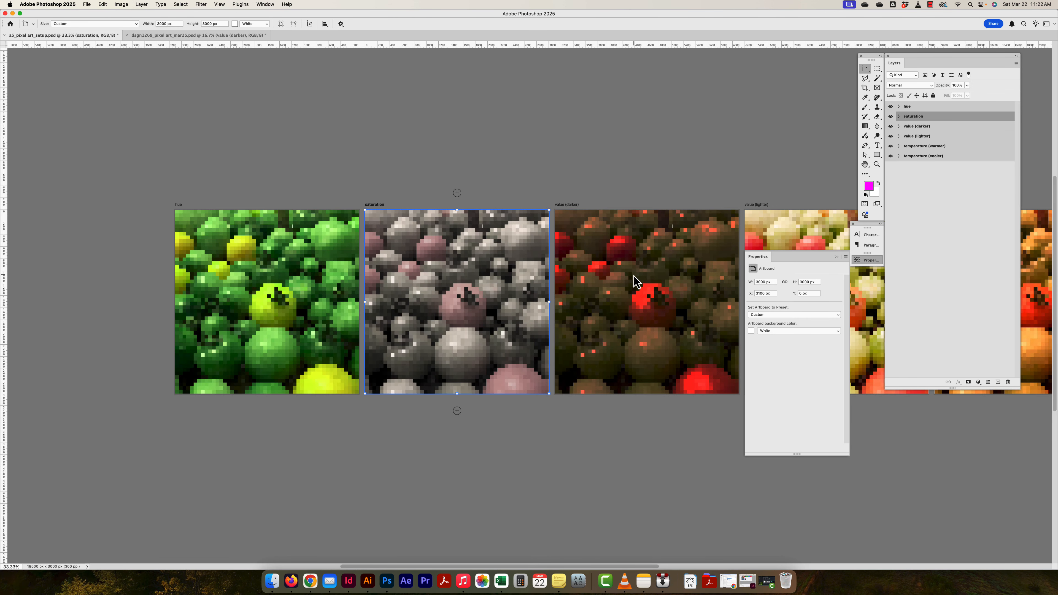
click(913, 126)
drag(463, 199, 359, 220)
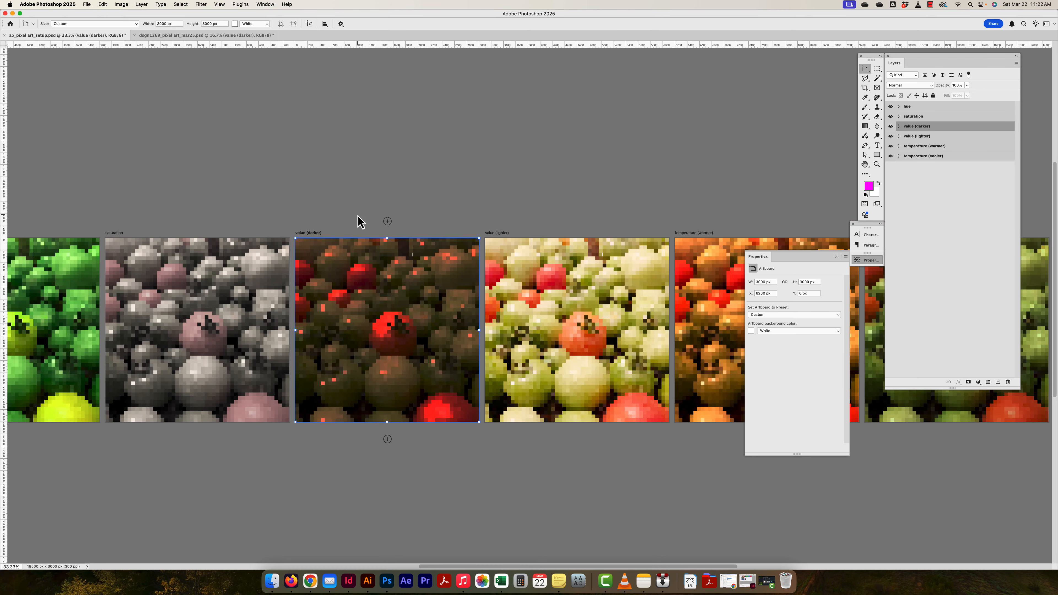
key(super+q)
click(532, 223)
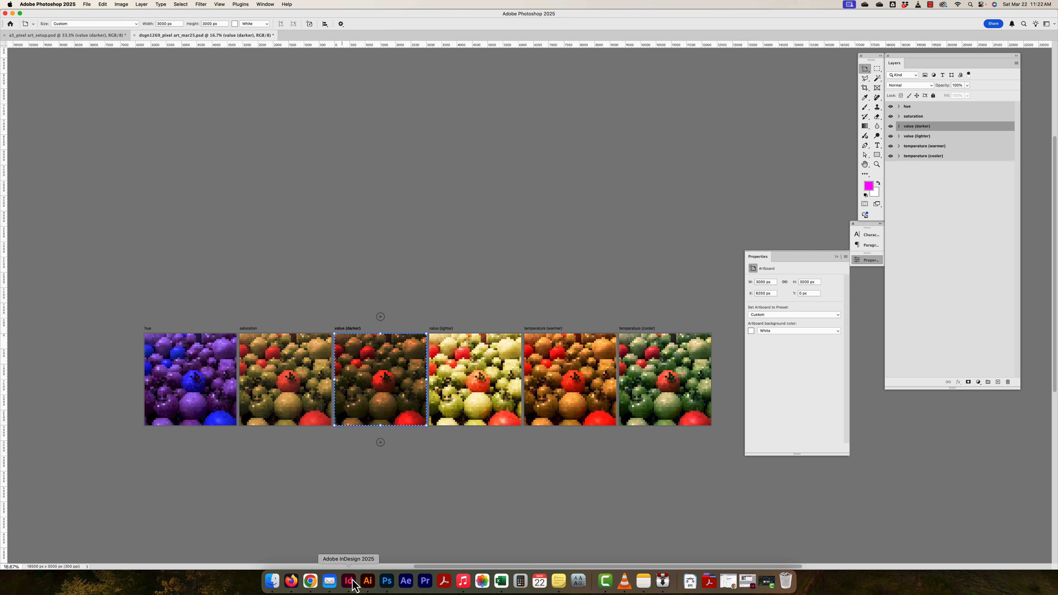
Switch to Illustrator, paste the darker artwork onto the Value (Darker) Change artboard, and centre it there
click(368, 582)
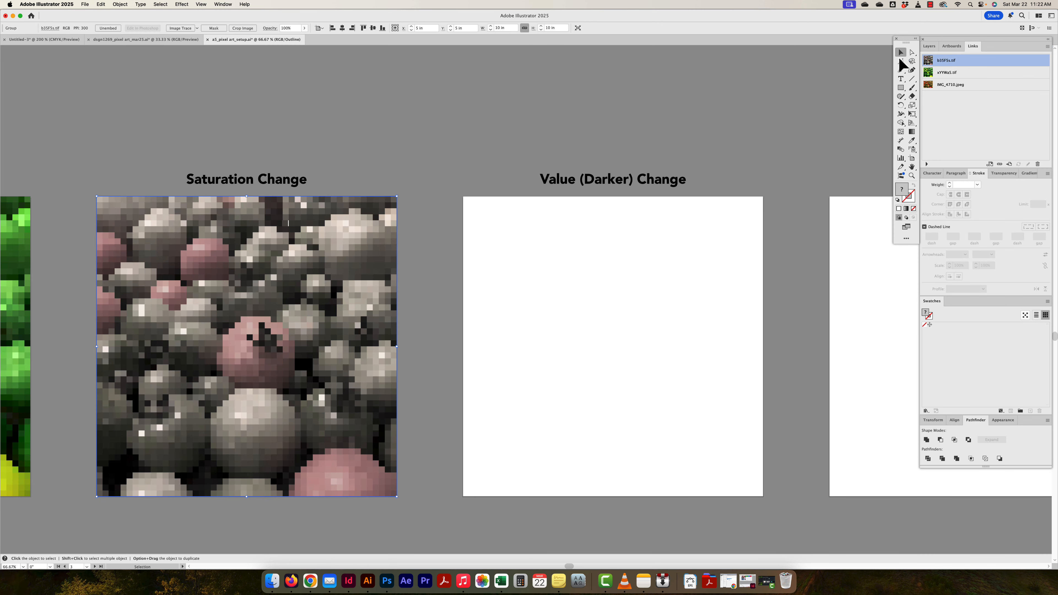
click(604, 277)
key(super+v)
drag(548, 264, 637, 319)
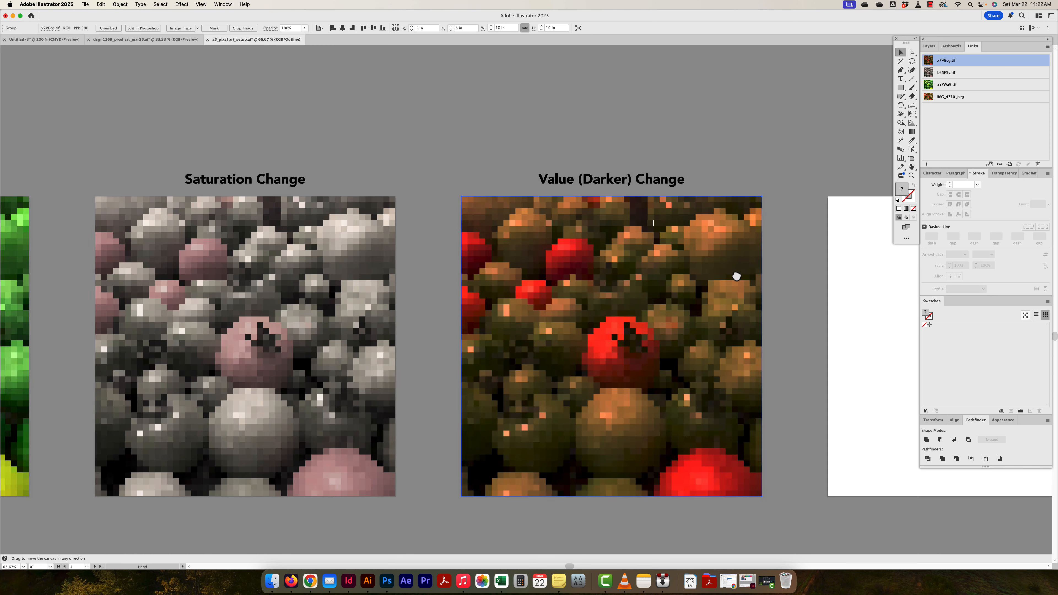
scroll(634, 269, right, 5)
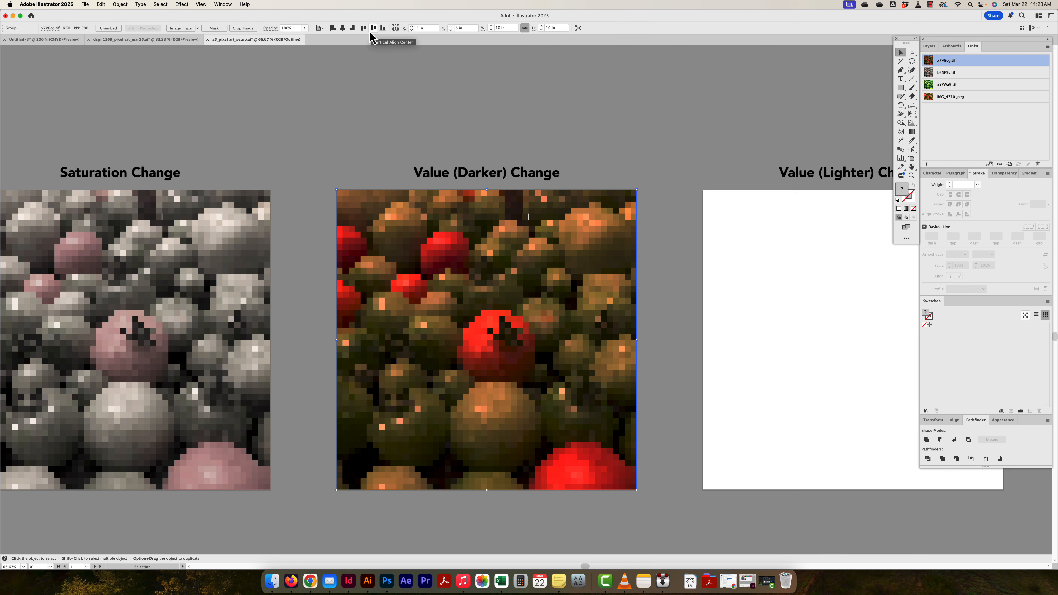
scroll(571, 85, right, 5)
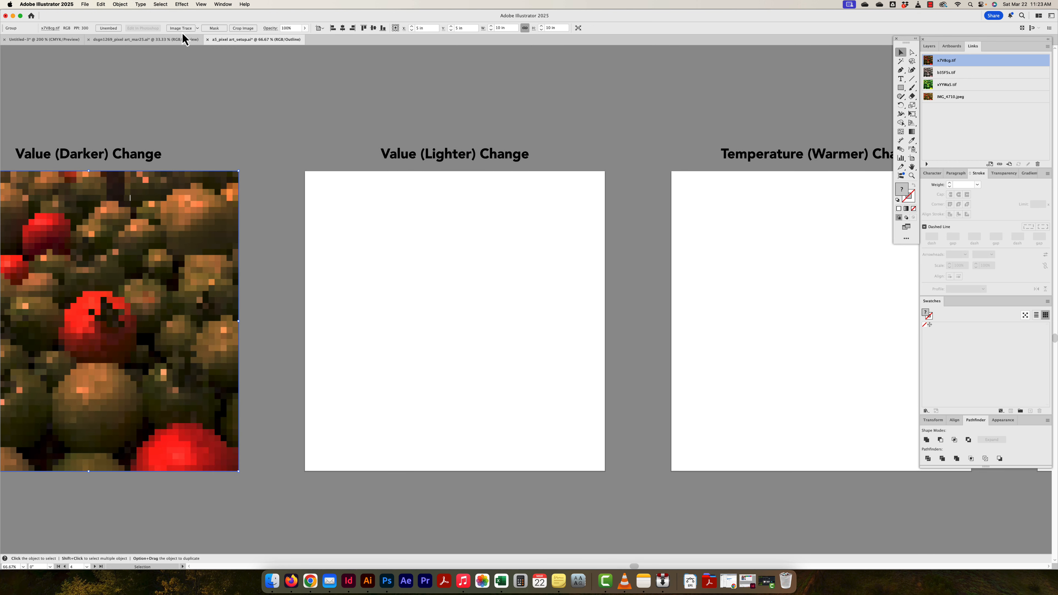
Switch to Photoshop and copy the merged value (lighter) artboard from dsgn1269_pixel art_mar25.psd
click(386, 581)
drag(562, 318, 447, 332)
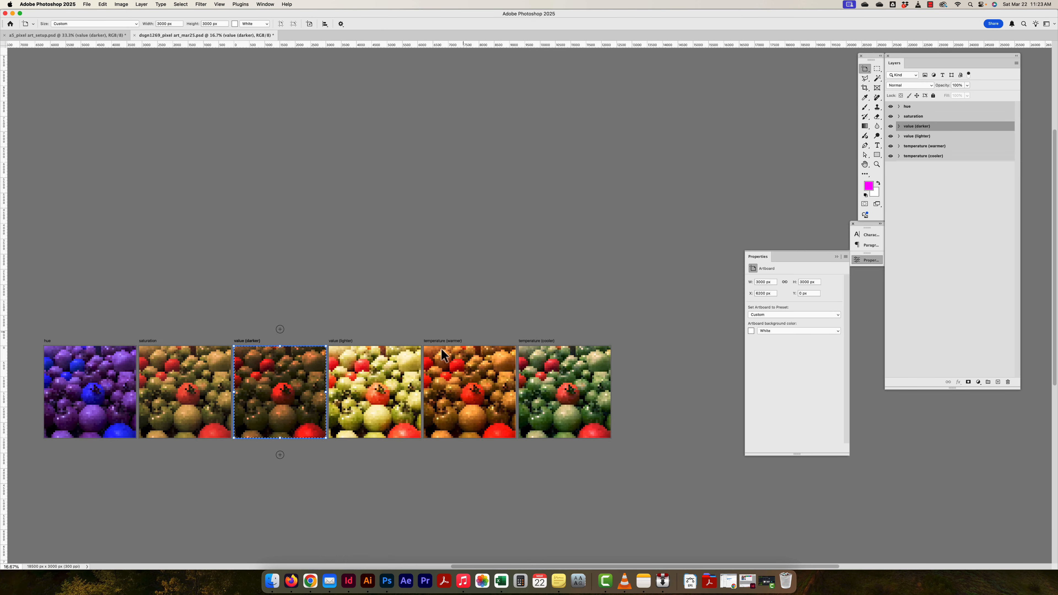
click(951, 136)
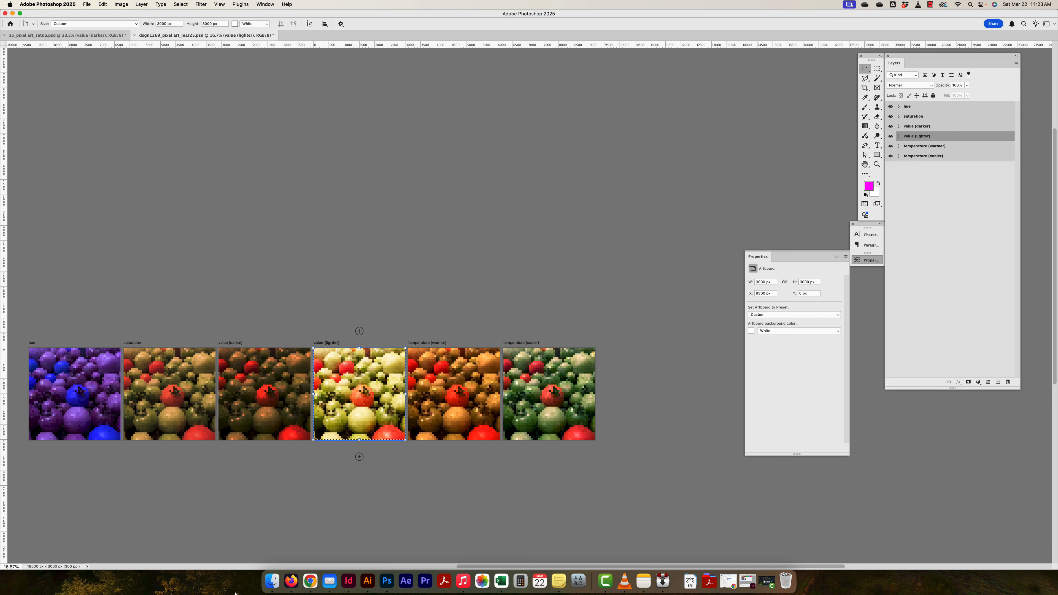
Switch to Illustrator, paste the lighter artwork, and align it with the Value (Lighter) Change artboard
click(367, 580)
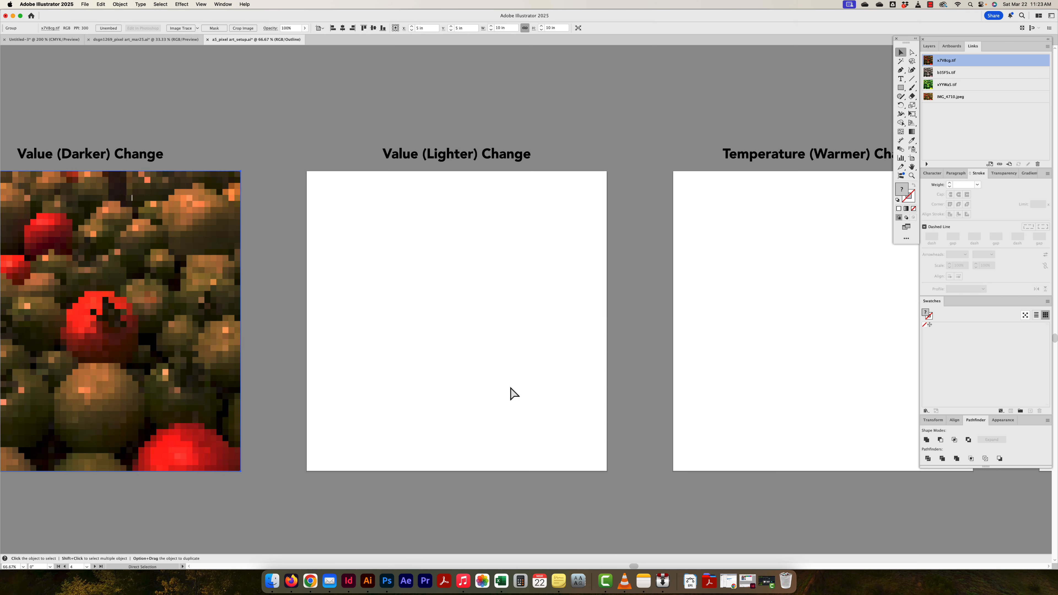
drag(500, 244, 432, 266)
click(631, 248)
scroll(770, 253, right, 10)
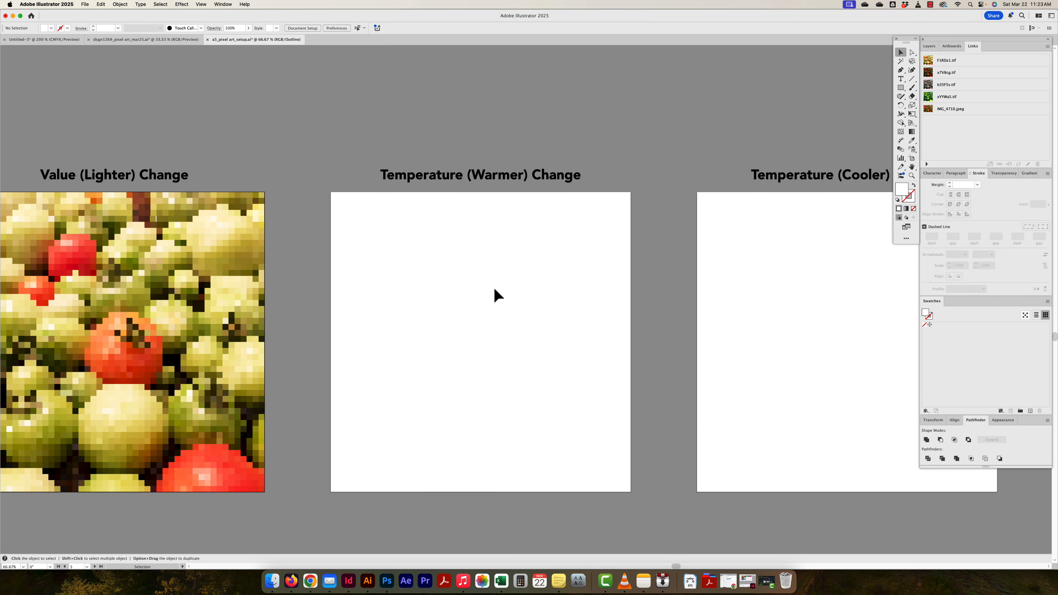
Switch to Photoshop, copy the merged temperature (warmer) artboard, and select its Vector Smart Object layer
click(387, 580)
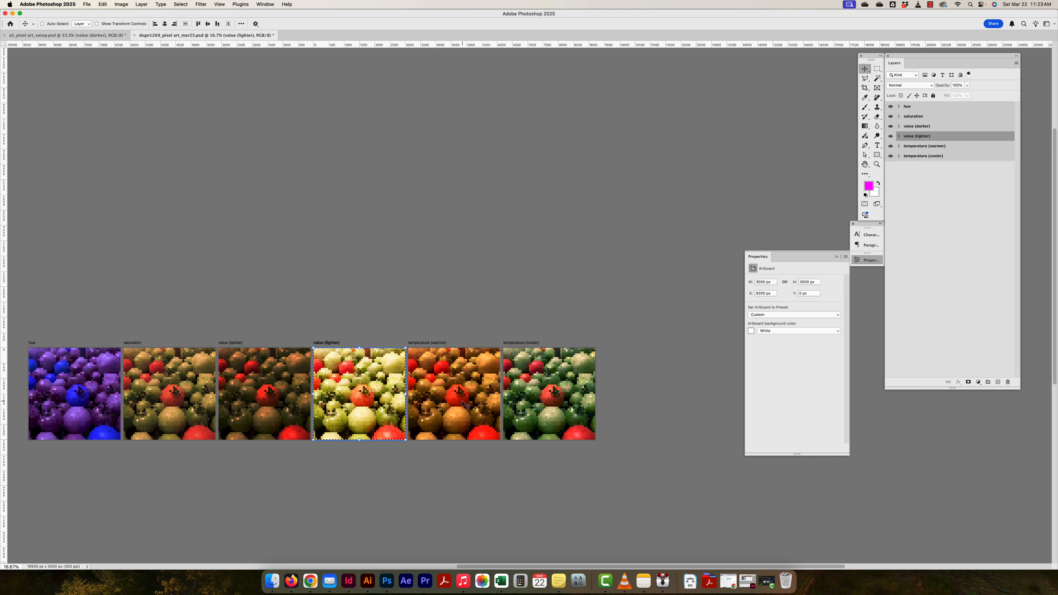
click(943, 147)
key(shift+v)
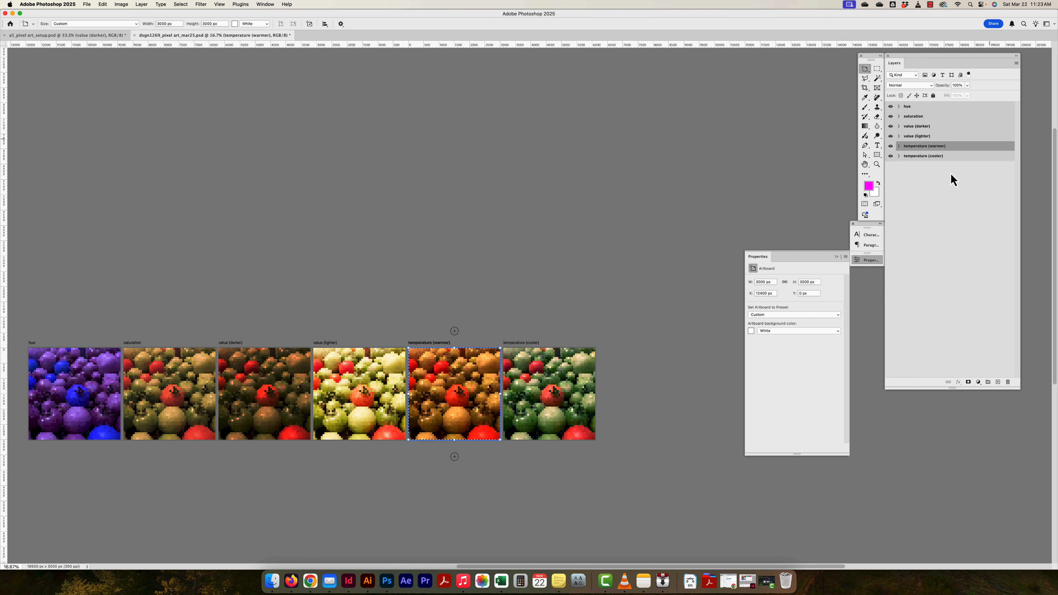
click(898, 146)
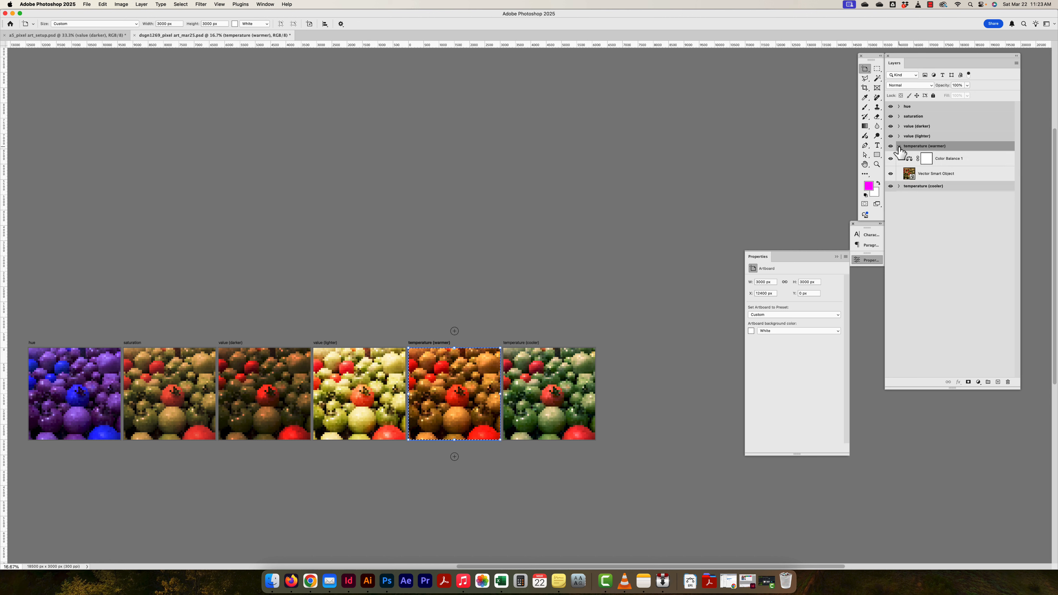
click(912, 175)
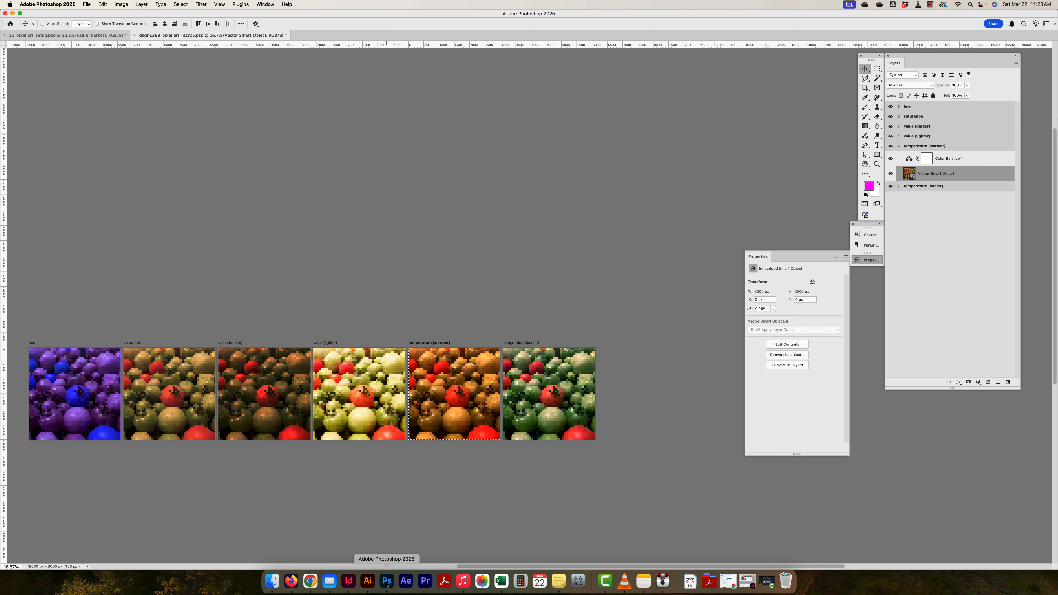
Switch to Illustrator, paste the warmer artwork, and align it with the Temperature (Warmer) Change artboard
click(370, 582)
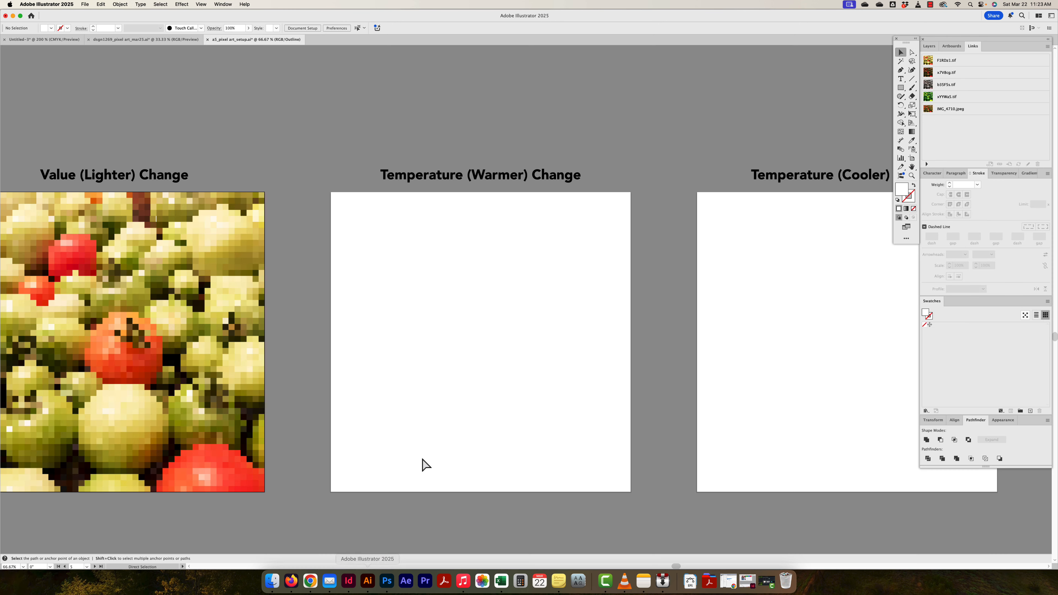
key(super+v)
drag(572, 223, 539, 250)
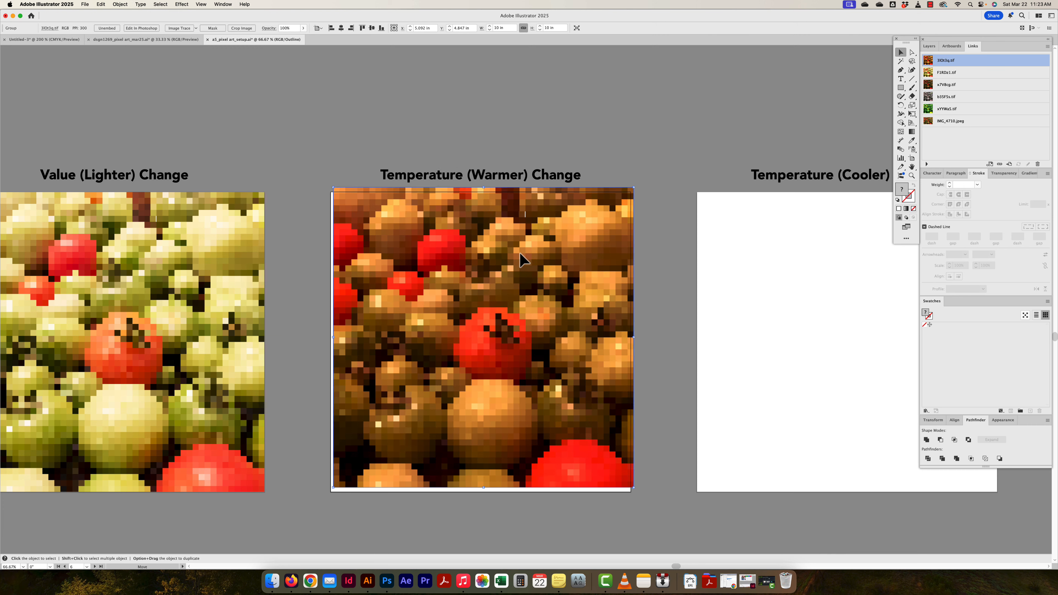
click(775, 269)
scroll(650, 279, right, 5)
scroll(649, 279, down, 2)
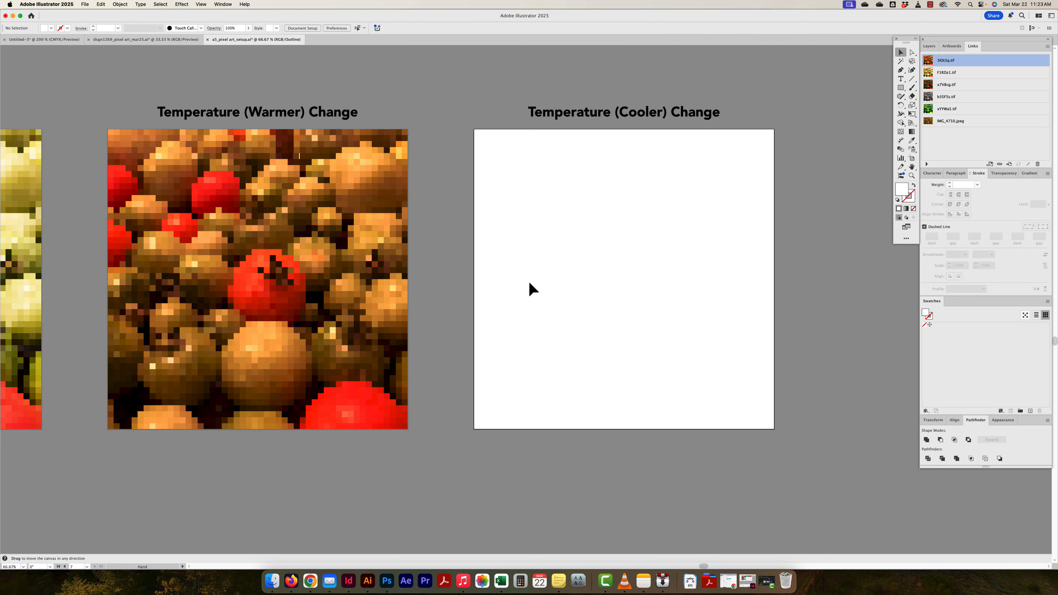
Switch to Photoshop and copy the merged temperature (cooler) artboard from the pixel art document
click(387, 580)
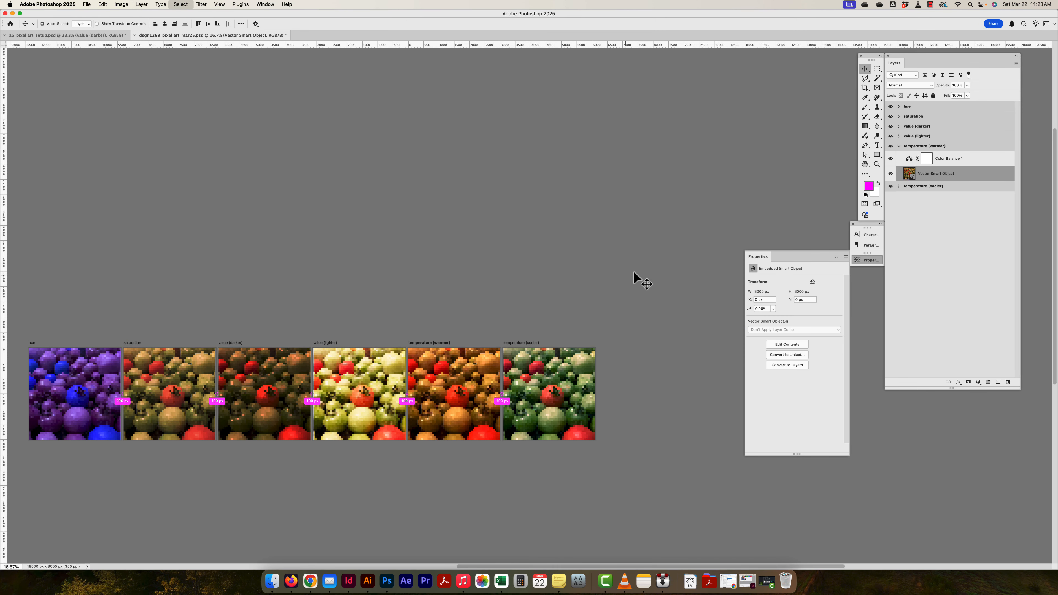
click(914, 187)
key(shift+v)
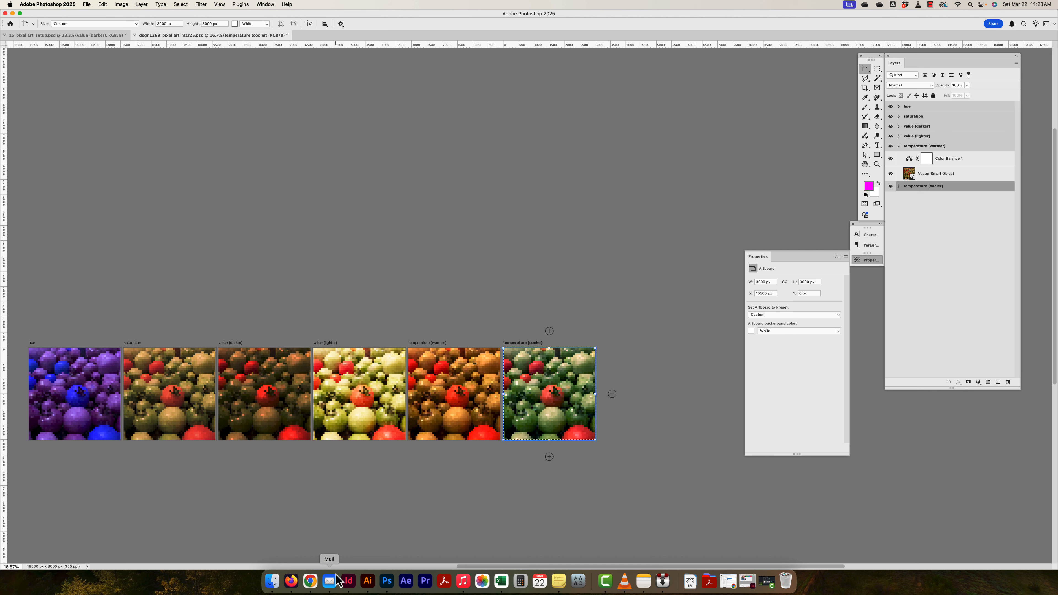
Switch to Illustrator, paste the cooler artwork, and align it with the Temperature (Cooler) Change artboard
click(367, 580)
key(super+v)
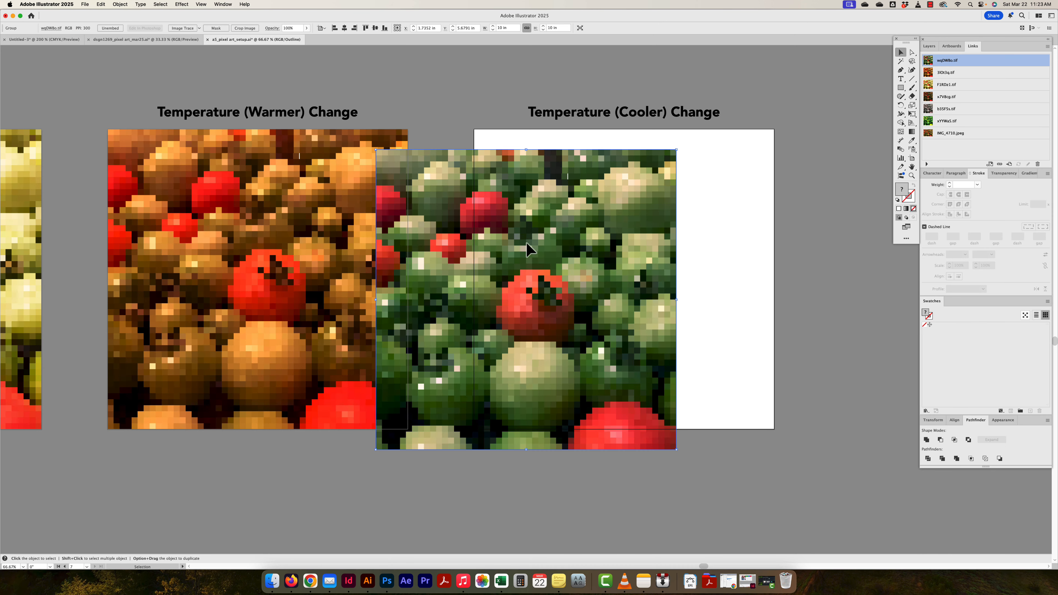
drag(521, 259, 616, 240)
key(super+minus)
key(super+minus)
key(super+minus)
key(super+minus)
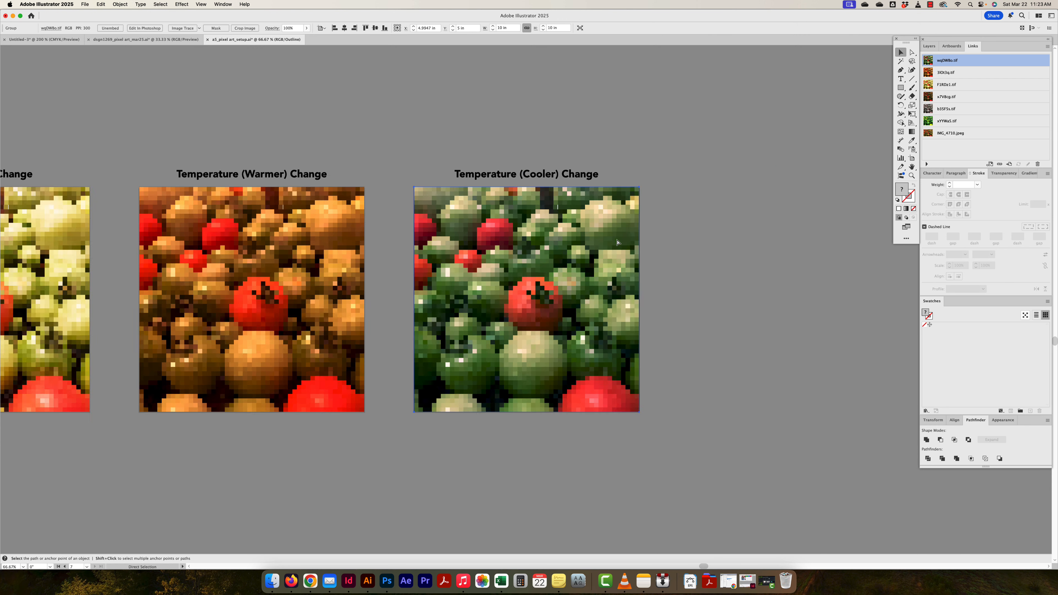
drag(467, 232, 632, 325)
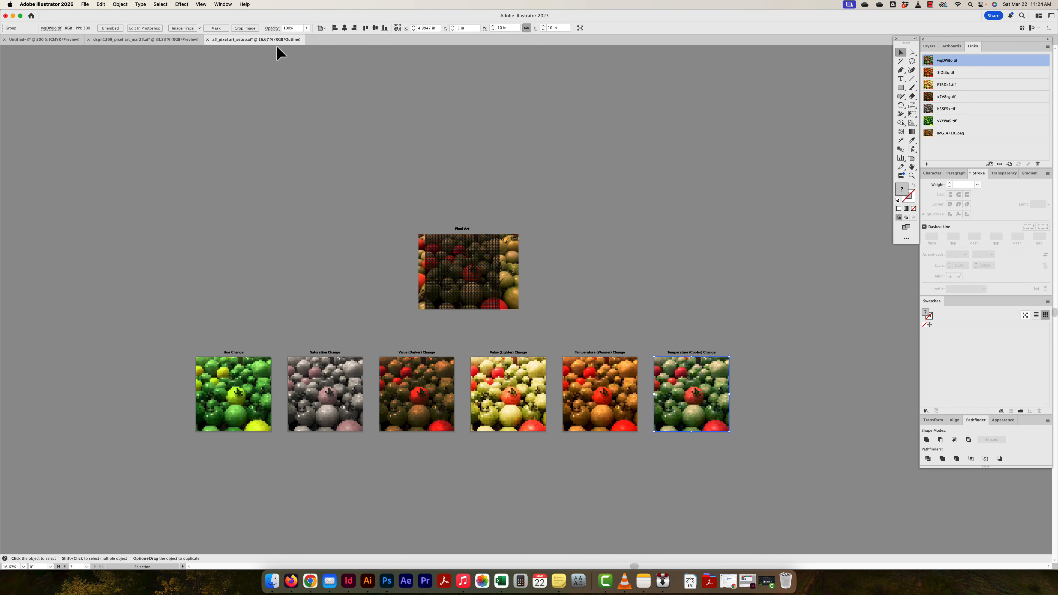
Switch to the dsgn1269_pixel art_mar25.ai document and review its full layout, artboard list, and layers
click(160, 41)
drag(547, 261, 528, 208)
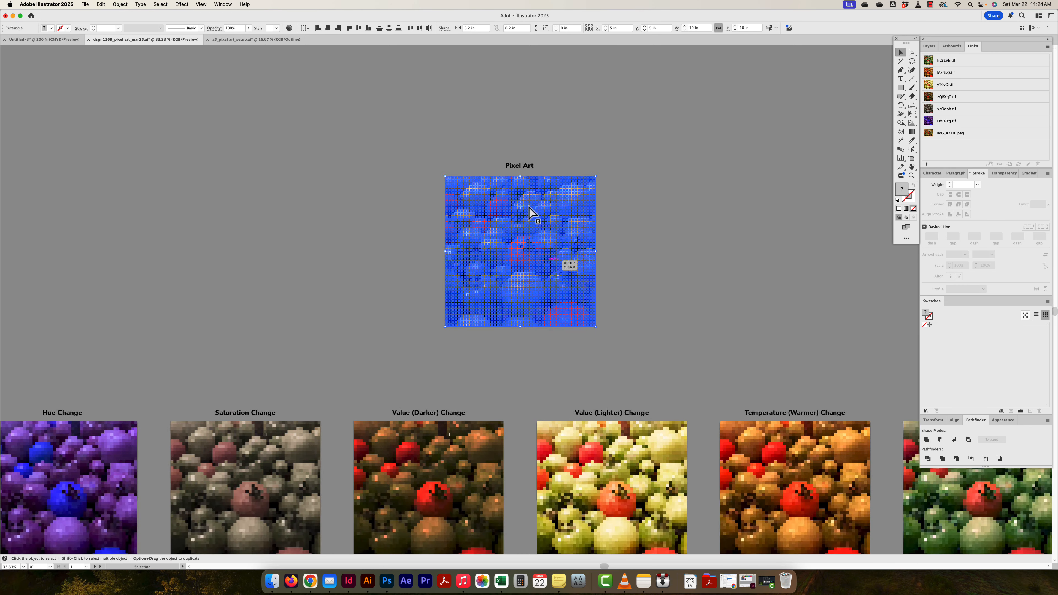
key(super+minus)
key(super+minus)
drag(743, 321, 691, 252)
click(691, 252)
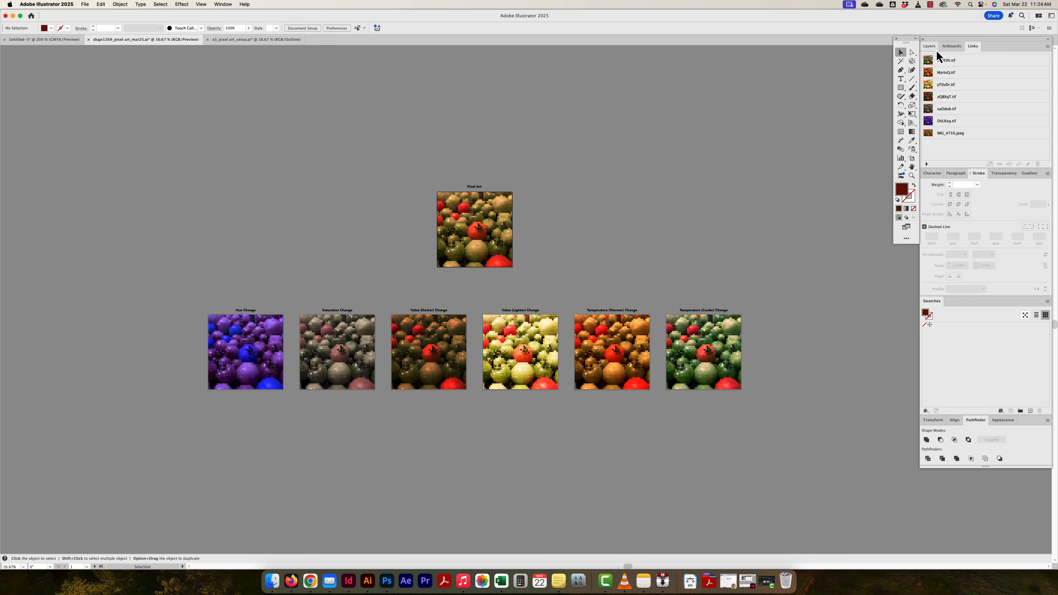
click(950, 46)
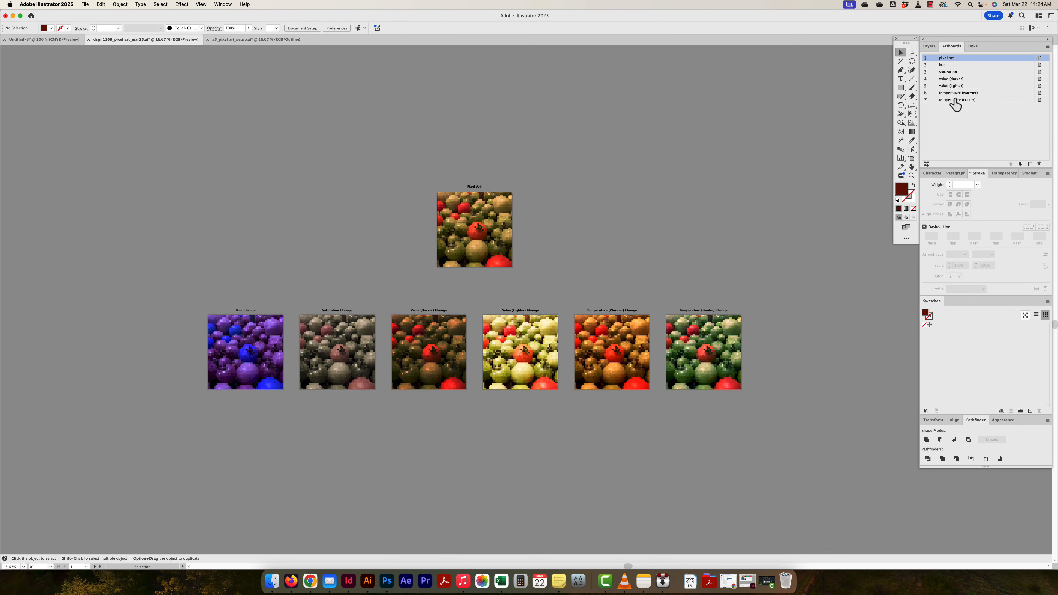
click(931, 46)
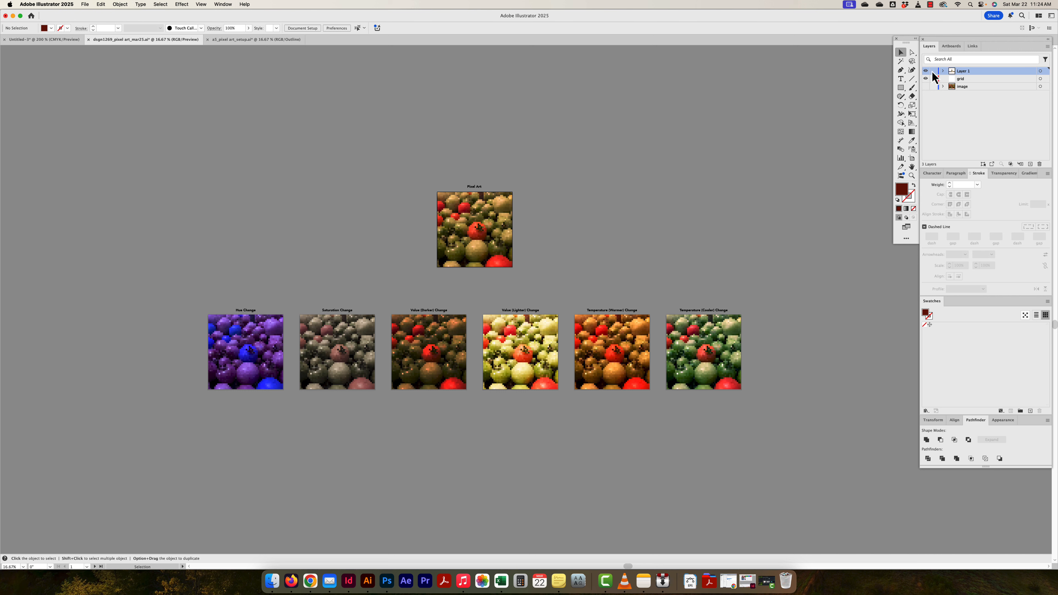
Move all the Pixel Art squares from Layer 1 to the grid layer and make the image layer visible
drag(574, 212, 500, 241)
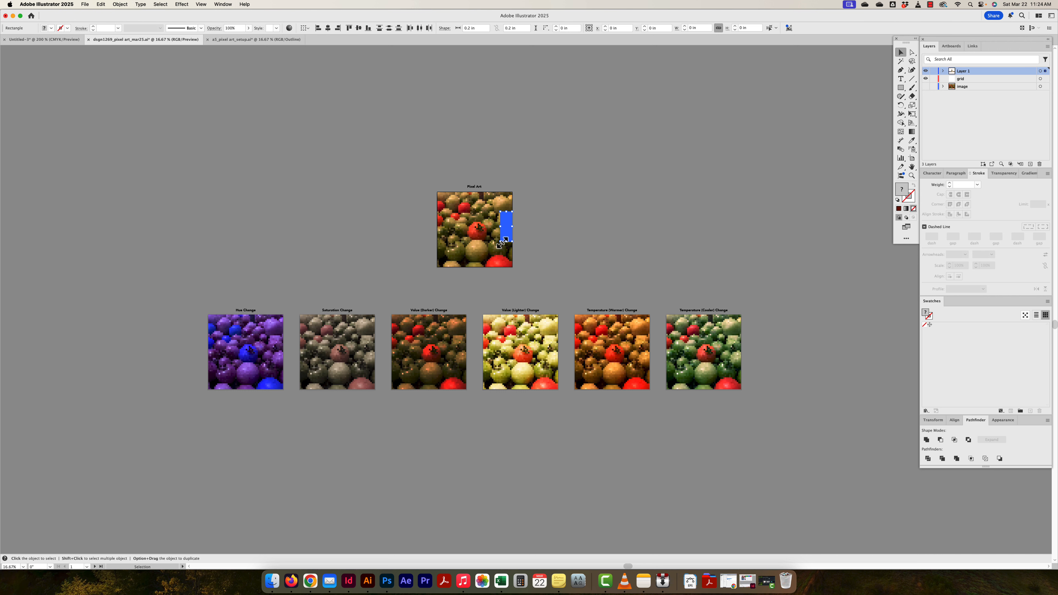
click(633, 223)
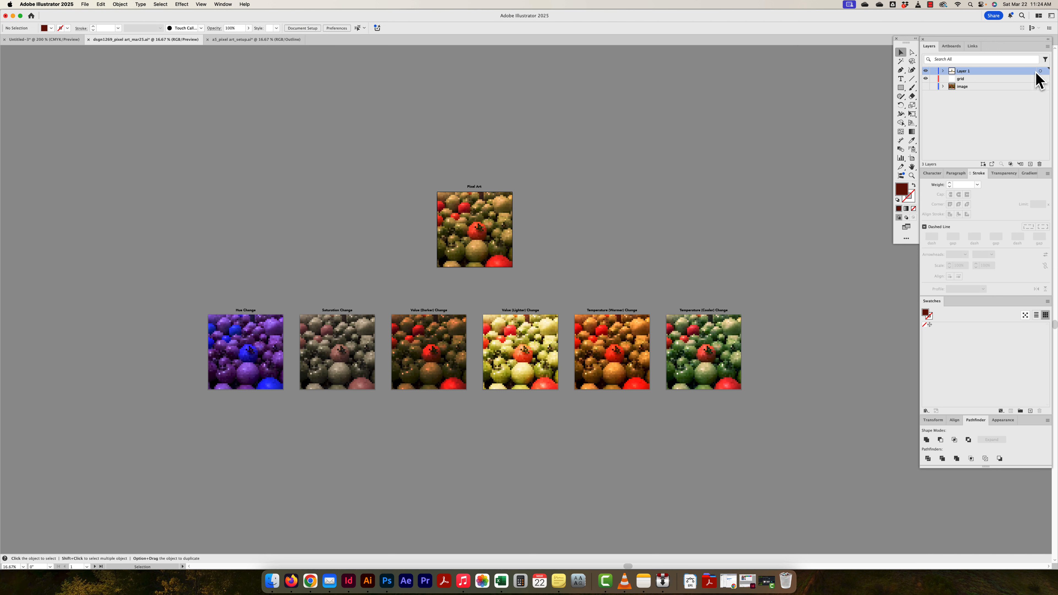
click(438, 267)
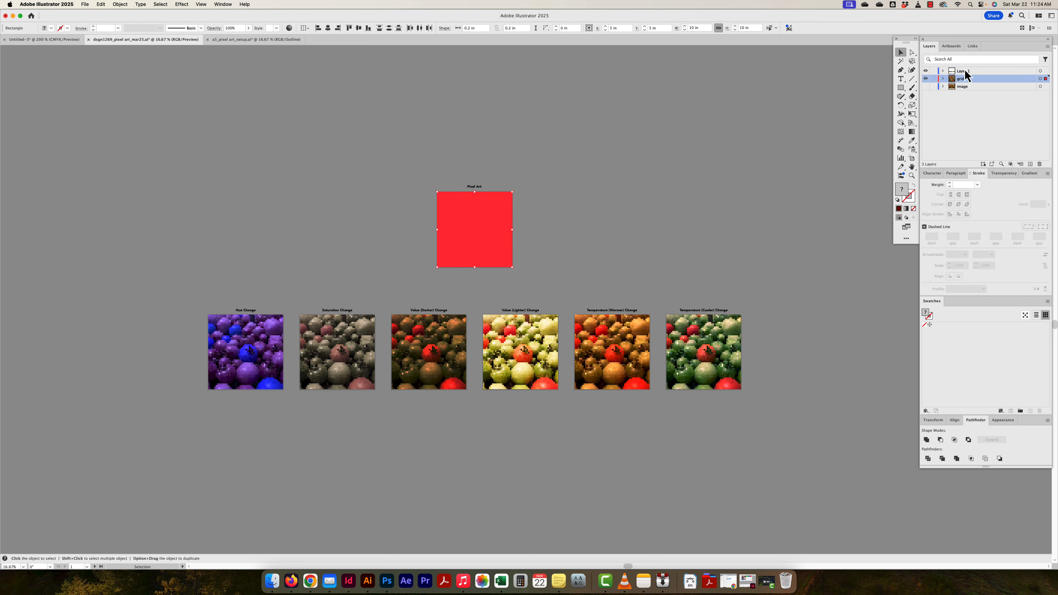
click(925, 86)
click(925, 86)
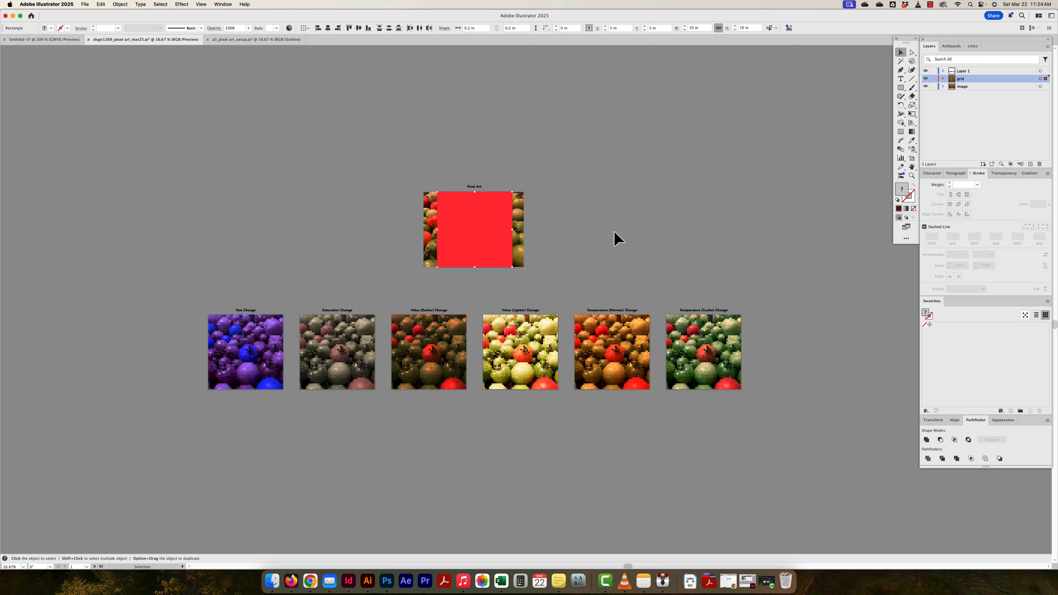
Try to save a copy with all artboards to the Desktop as an Adobe PDF named dsgn1269_pixel art_mar25 copy
click(84, 5)
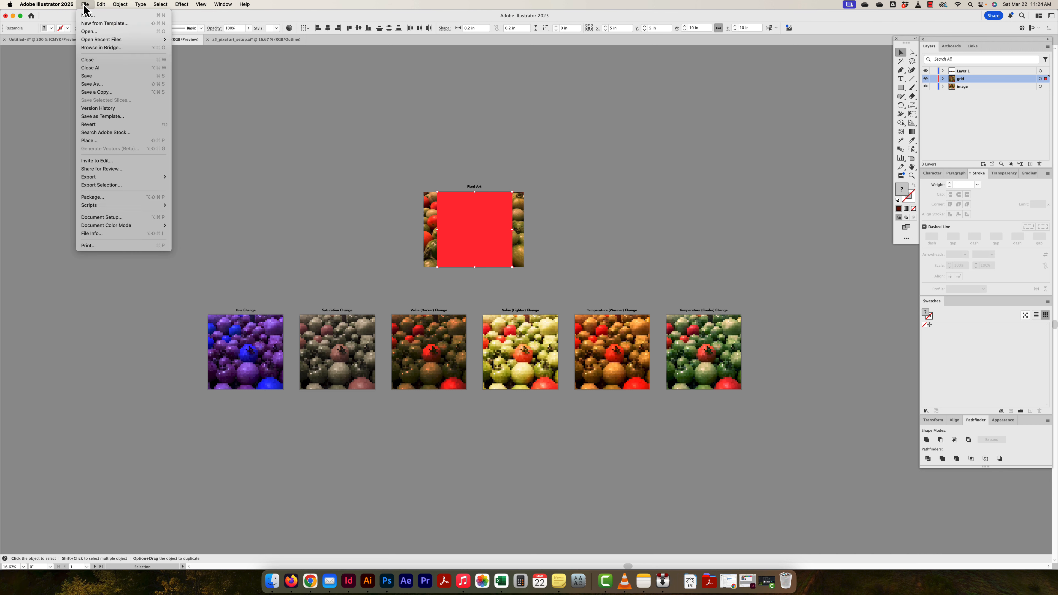
click(99, 94)
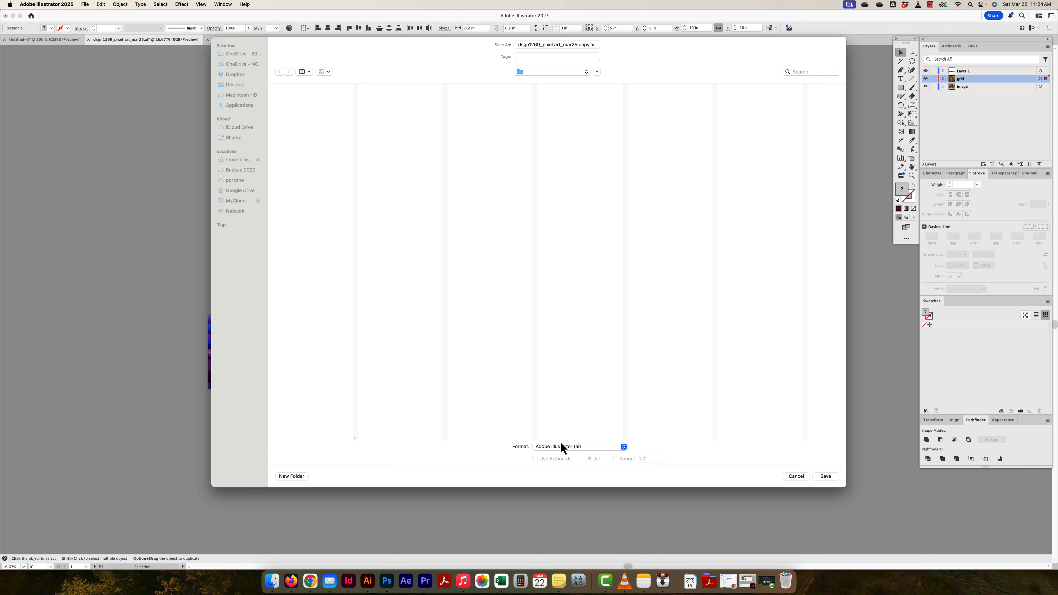
click(578, 447)
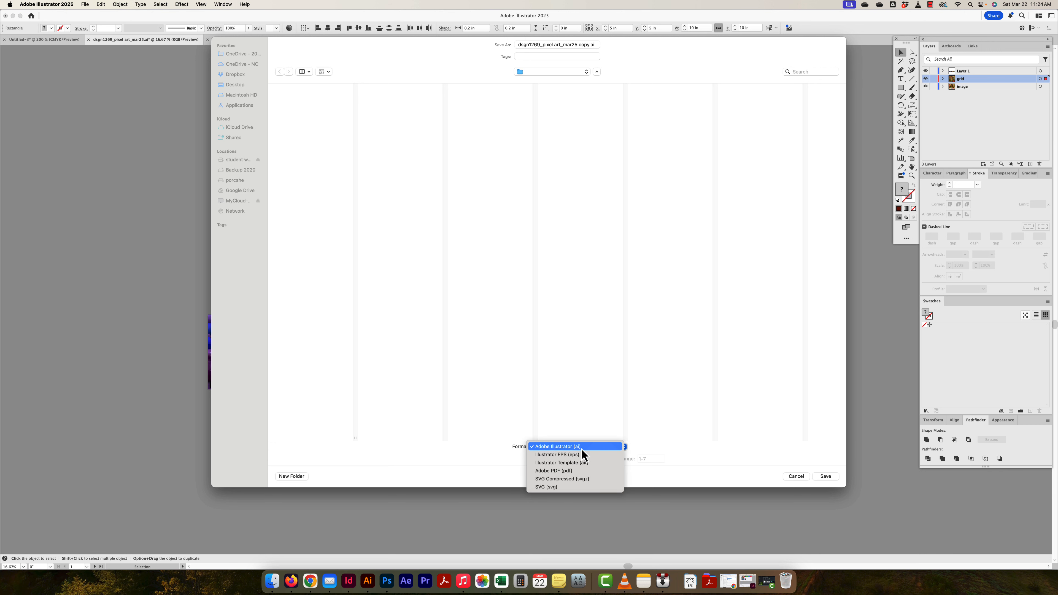
click(576, 469)
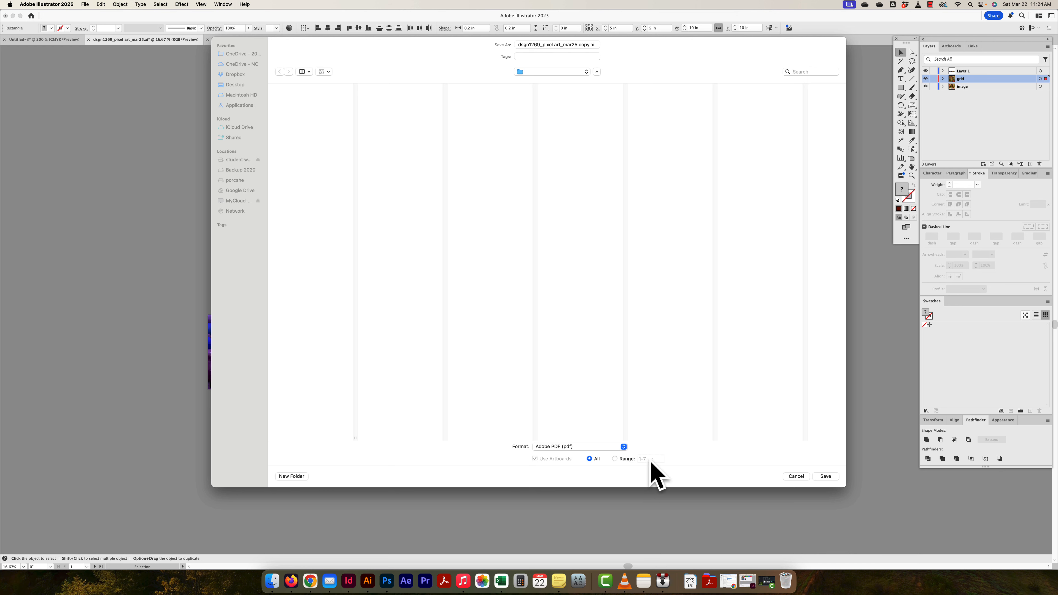
click(231, 84)
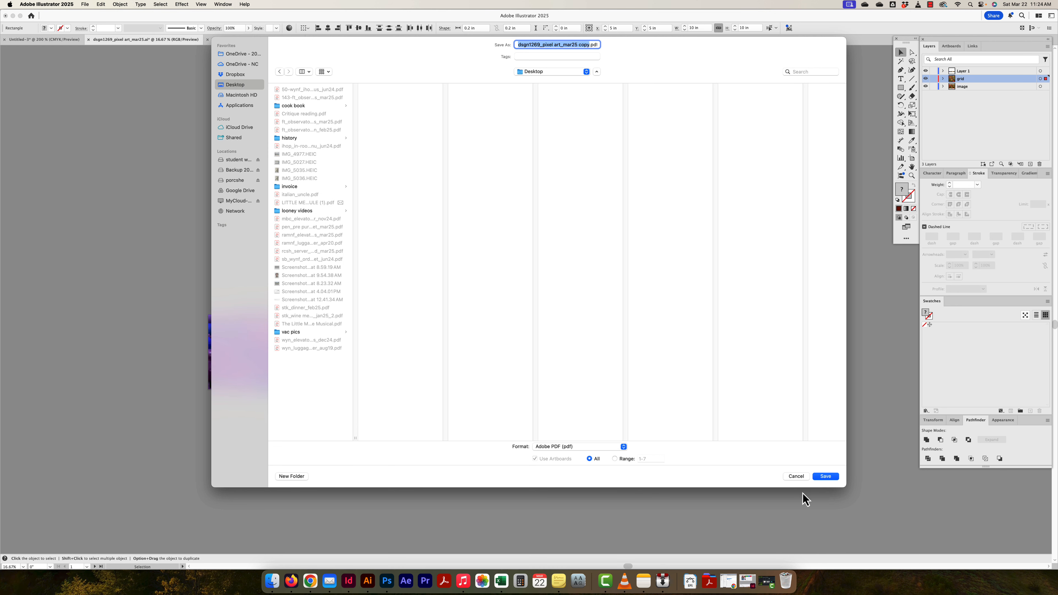
click(823, 476)
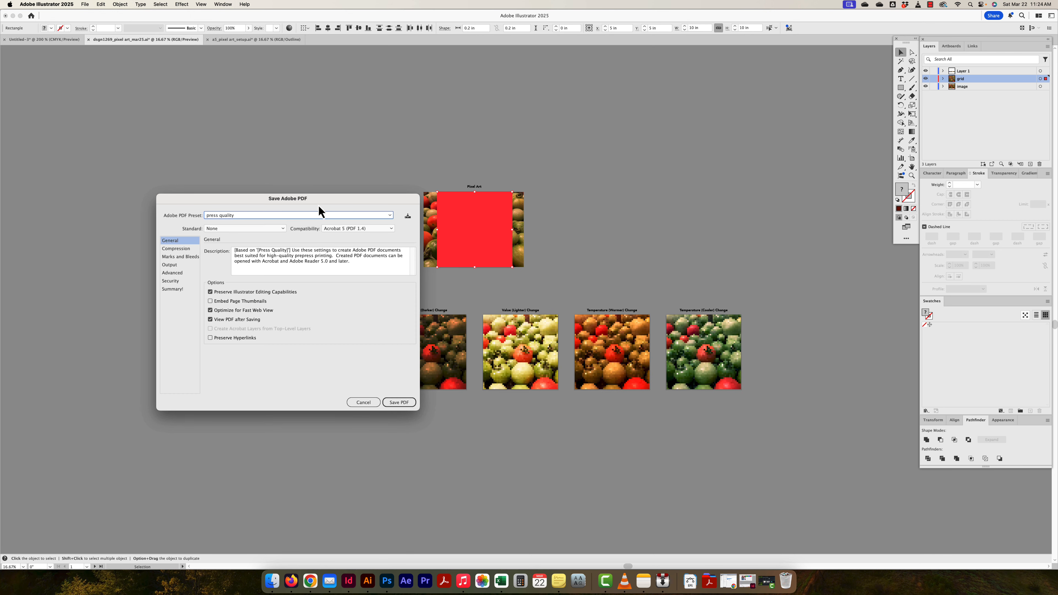
Choose the [Press Quality] preset for the PDF copy, then cancel the PDF save
click(266, 214)
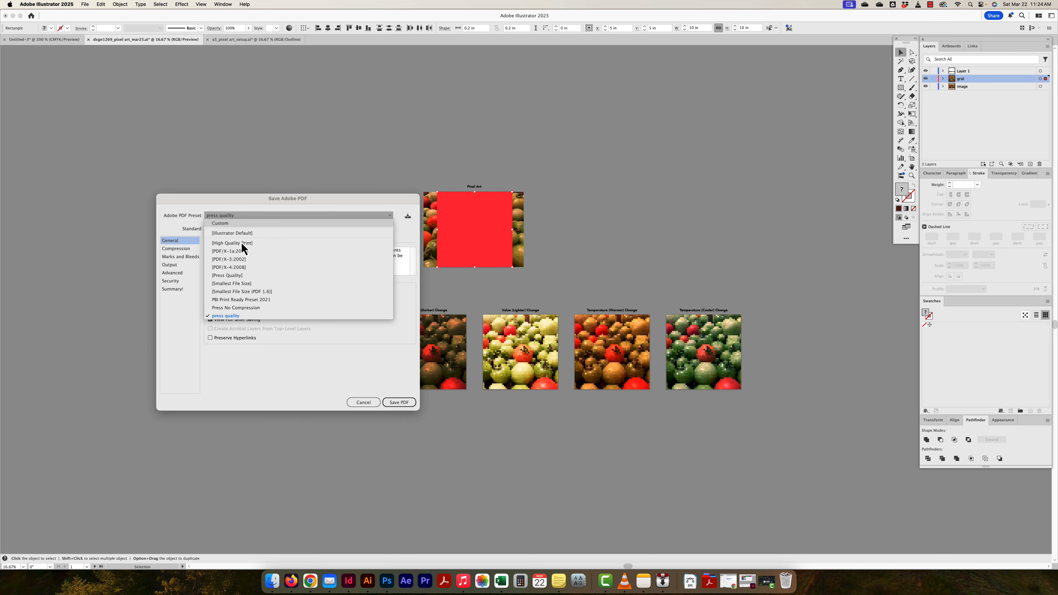
click(231, 279)
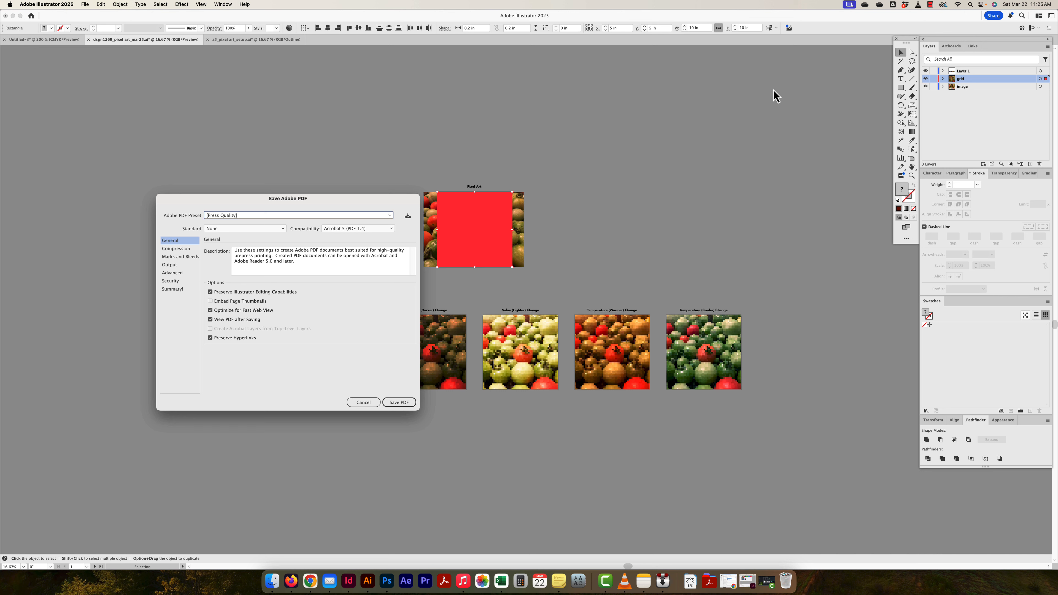
drag(377, 202, 263, 73)
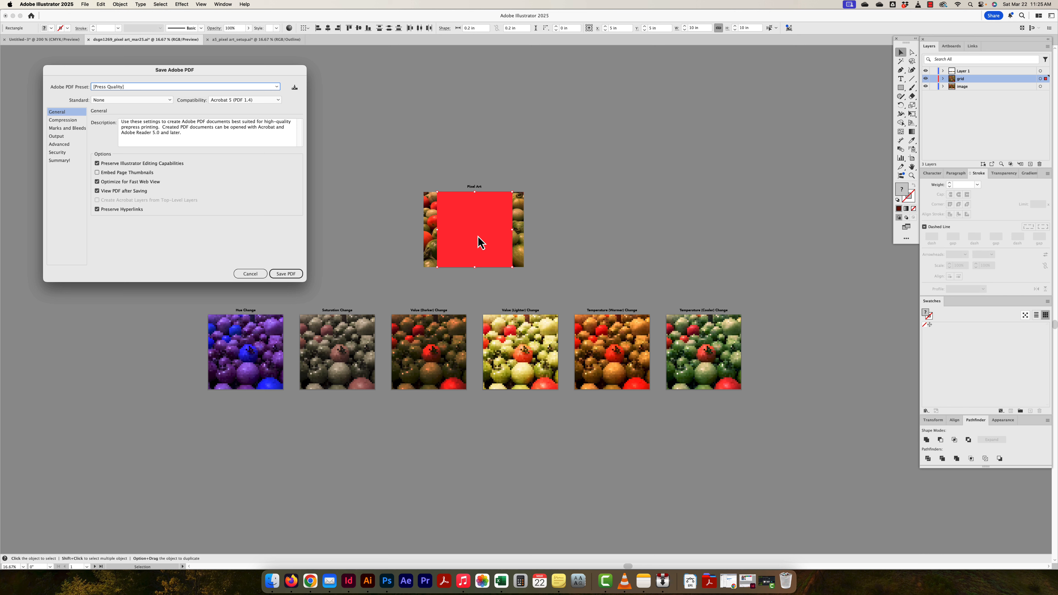
click(251, 274)
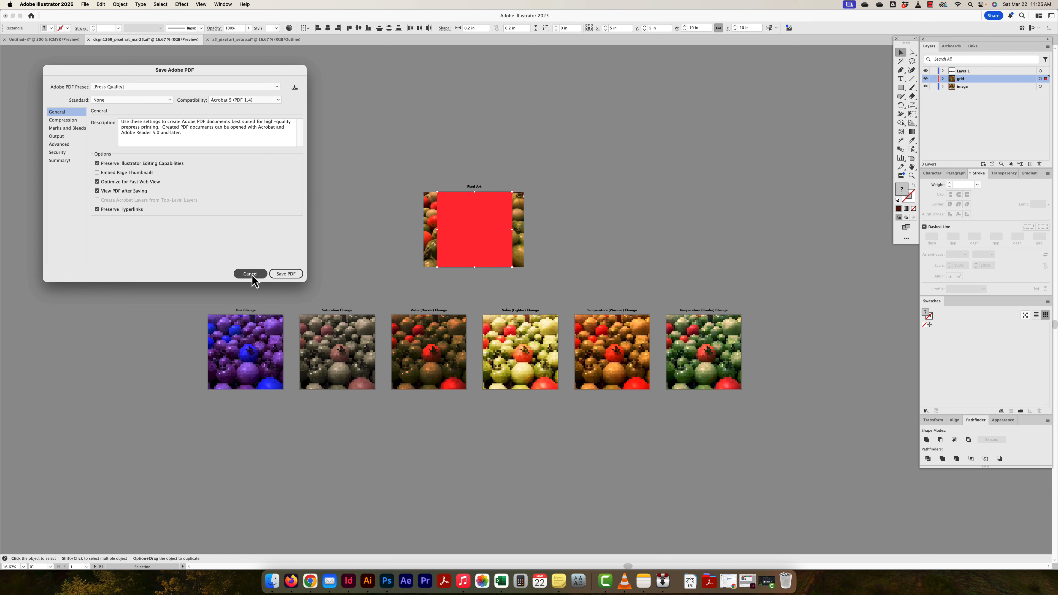